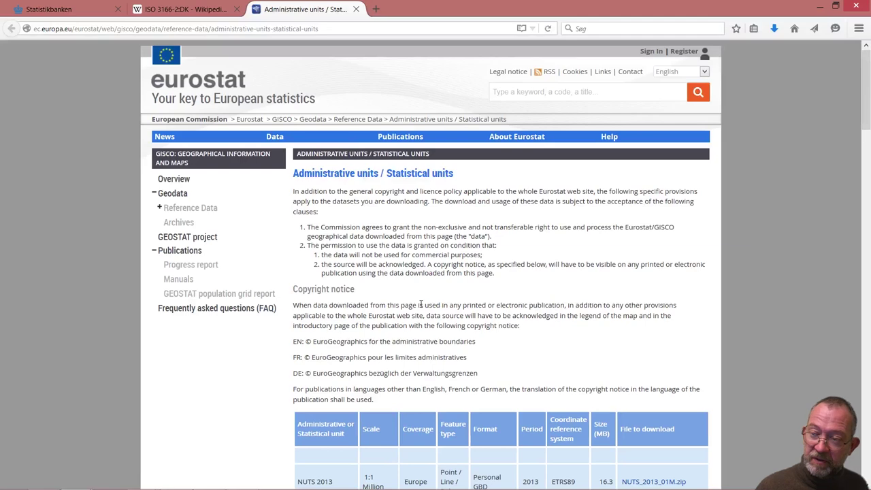
Scroll through the Eurostat NUTS boundary download table, then return to the PowerPoint slide show
{"action": "scroll", "coordinate": [420, 304], "scroll_direction": "down", "scroll_amount": 5}
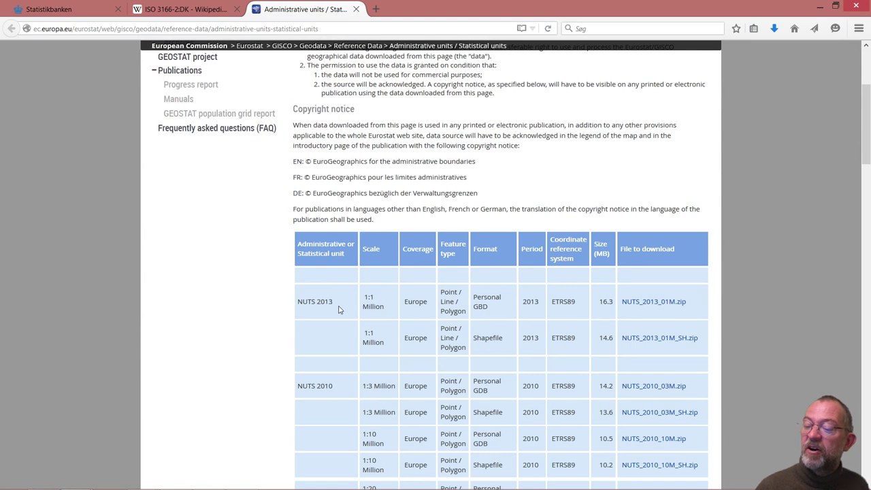
{"action": "scroll", "coordinate": [262, 311], "scroll_direction": "down", "scroll_amount": 3}
{"action": "scroll", "coordinate": [262, 311], "scroll_direction": "down", "scroll_amount": 3}
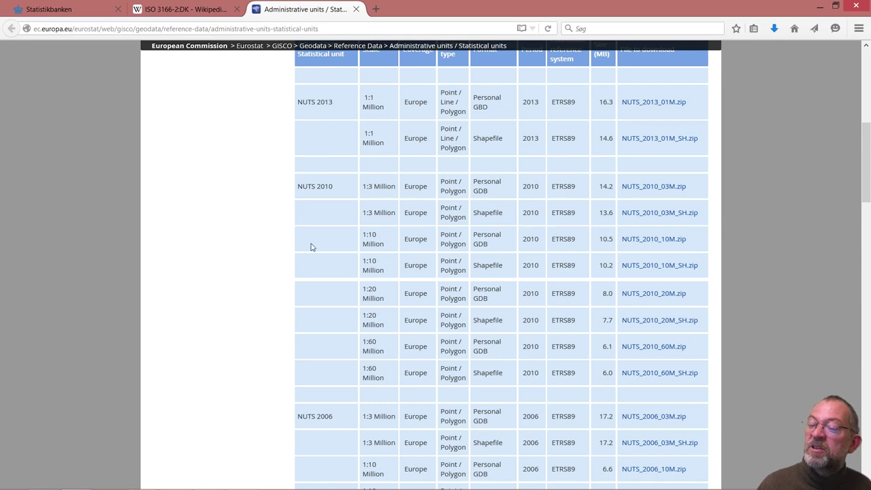
{"action": "scroll", "coordinate": [350, 277], "scroll_direction": "up", "scroll_amount": 3}
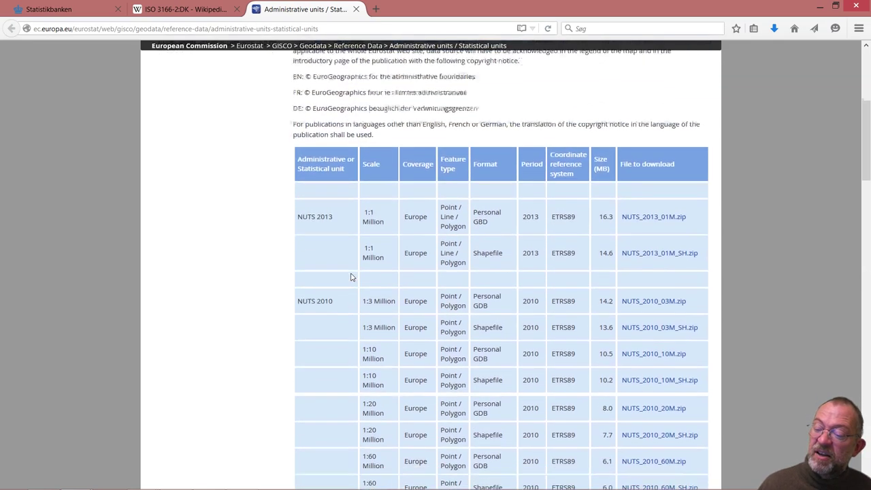
{"action": "scroll", "coordinate": [350, 277], "scroll_direction": "down", "scroll_amount": 4}
{"action": "scroll", "coordinate": [351, 277], "scroll_direction": "down", "scroll_amount": 1}
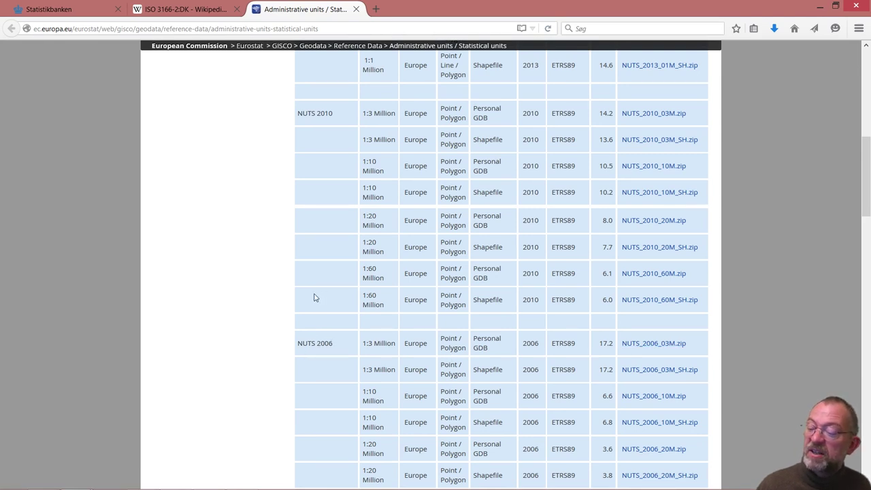
{"action": "scroll", "coordinate": [313, 297], "scroll_direction": "up", "scroll_amount": 4}
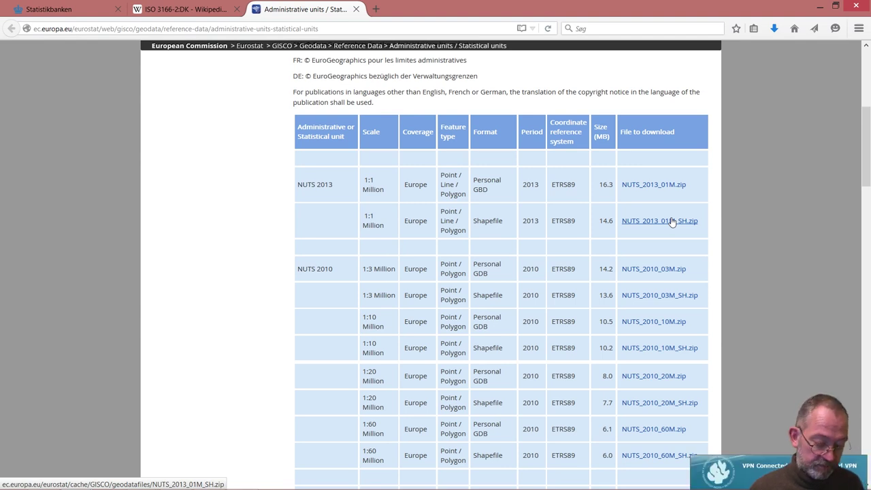
{"action": "key", "text": "alt+Tab"}
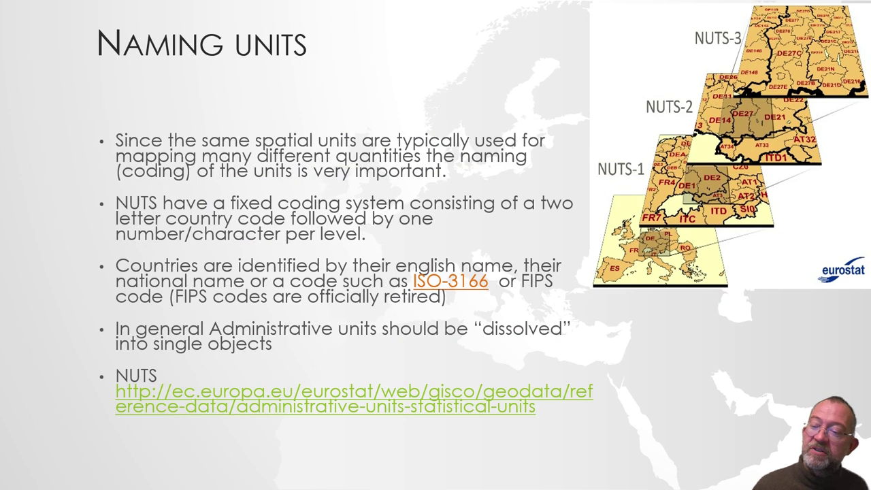
Advance to the 'Preparing spreadsheet data for QGIS' slide and switch to the QGIS window
{"action": "key", "text": "Right"}
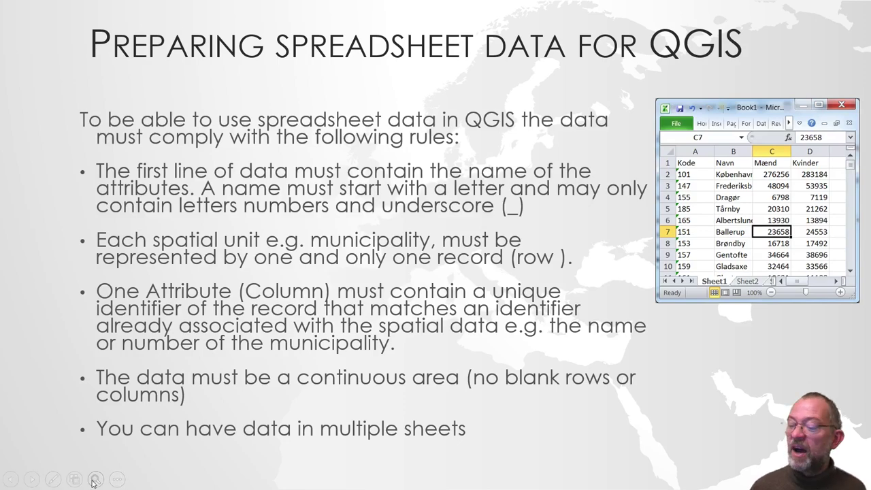
{"action": "key", "text": "alt+Tab"}
{"action": "key", "text": "alt+Tab"}
{"action": "key", "text": "alt+Tab"}
{"action": "key", "text": "alt+Tab"}
{"action": "key", "text": "alt+Tab"}
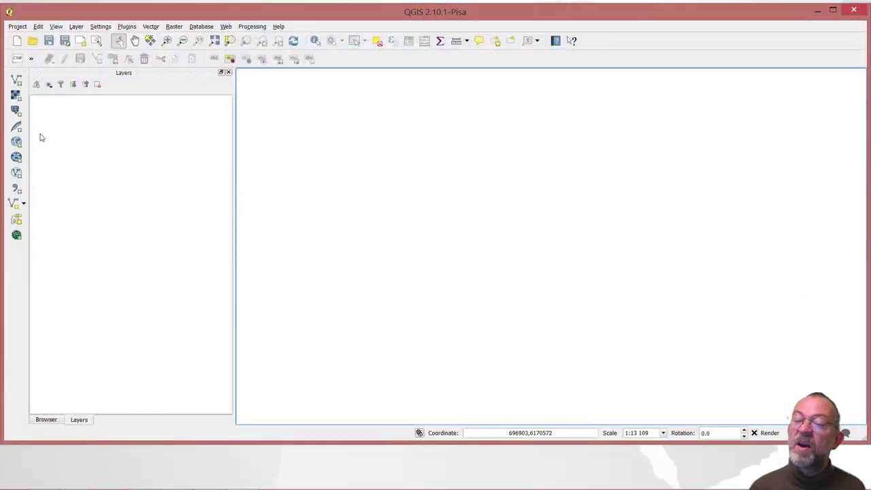
Add dk_muni_500k.shp from the stat_demo folder in the Browser panel to the map
{"action": "left_click", "coordinate": [47, 420]}
{"action": "left_click", "coordinate": [228, 318]}
{"action": "left_click_drag", "start_coordinate": [229, 318], "coordinate": [239, 129]}
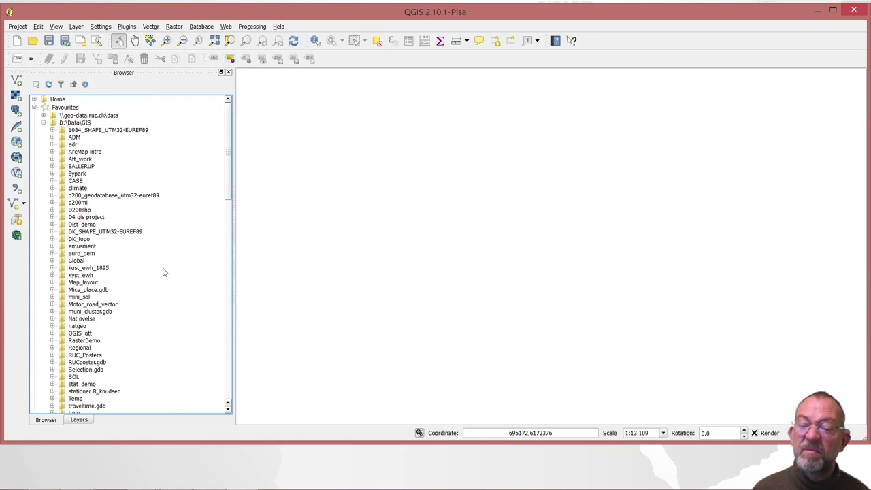
{"action": "left_click", "coordinate": [54, 384]}
{"action": "left_click_drag", "start_coordinate": [93, 394], "coordinate": [399, 323]}
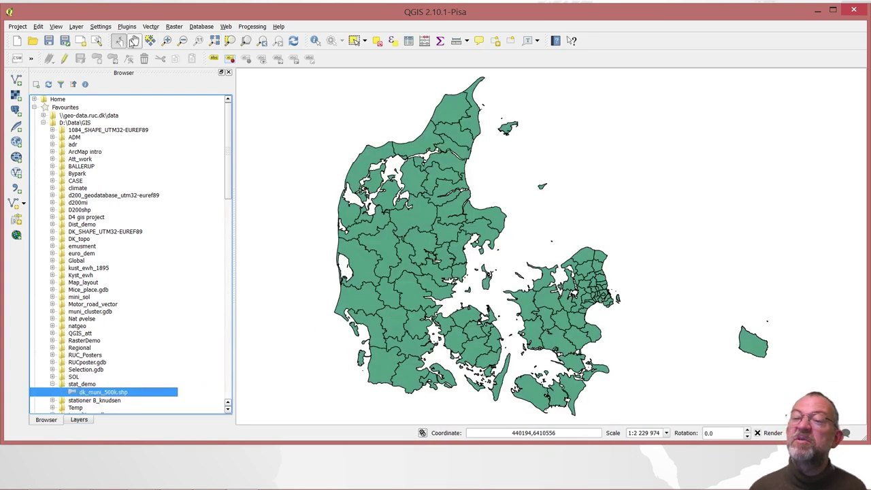
Identify the Holbæk municipality to inspect its attributes, then return to the Layers panel
{"action": "left_click", "coordinate": [315, 40]}
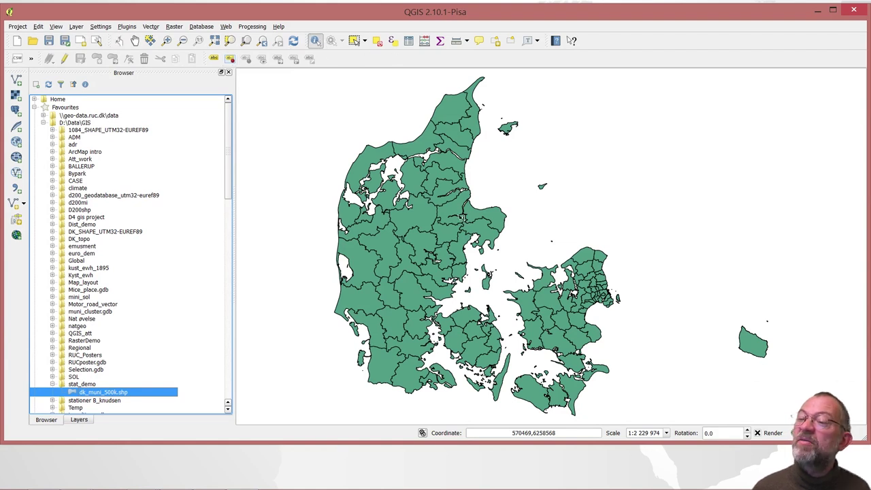
{"action": "left_click", "coordinate": [554, 298]}
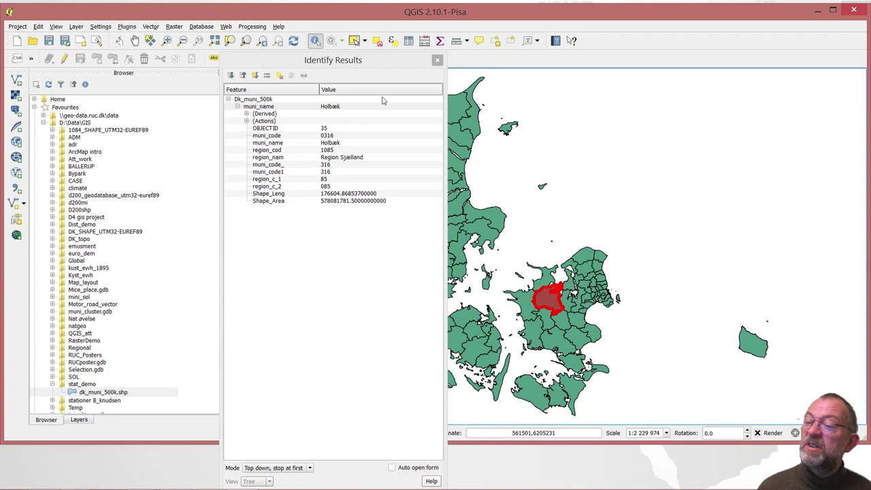
{"action": "left_click", "coordinate": [436, 62]}
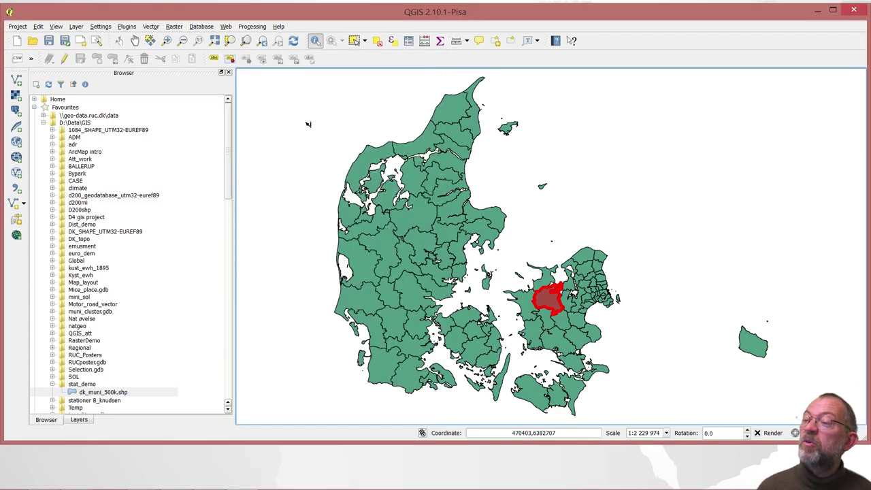
{"action": "left_click", "coordinate": [79, 420]}
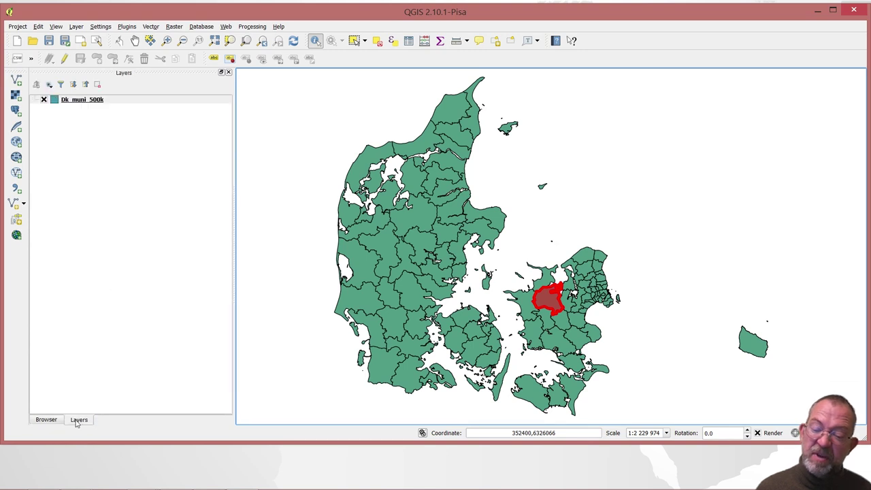
Open the Dk_muni_500k attribute table, select the København record, then bring up the Start screen
{"action": "right_click", "coordinate": [91, 102]}
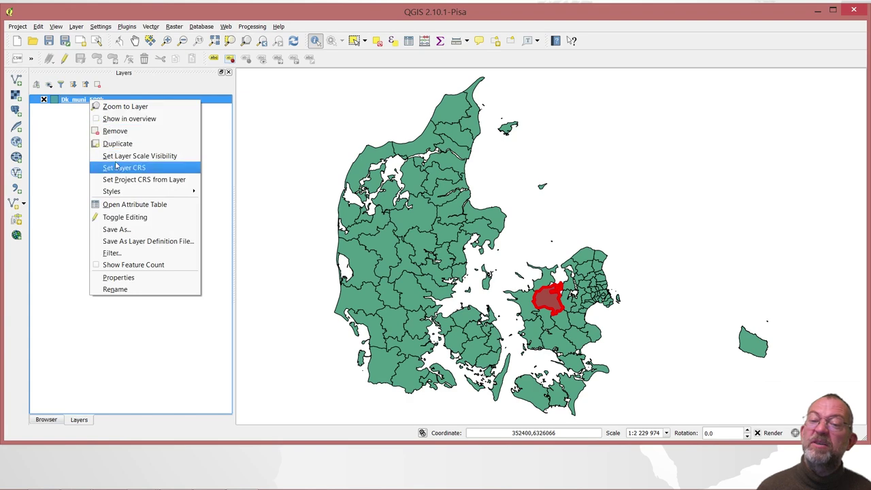
{"action": "left_click", "coordinate": [124, 204]}
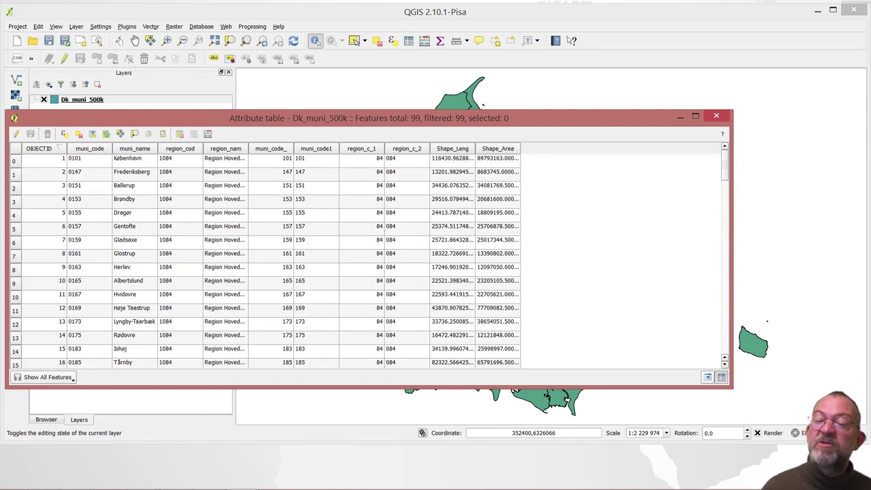
{"action": "left_click", "coordinate": [14, 161]}
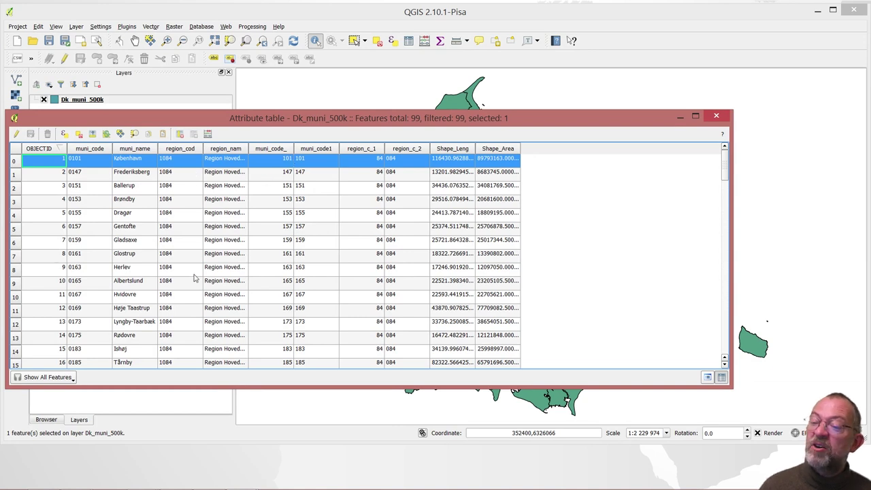
{"action": "left_click", "coordinate": [10, 480]}
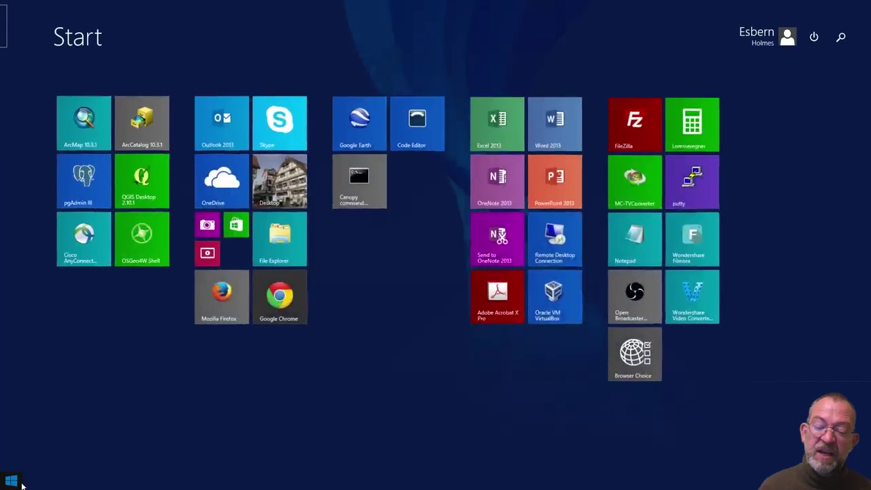
Launch a blank Excel workbook and enter headers muni, Cats and Dogs in A1:C1
{"action": "left_click", "coordinate": [486, 132]}
{"action": "key", "text": "Up"}
{"action": "type", "text": "muni"}
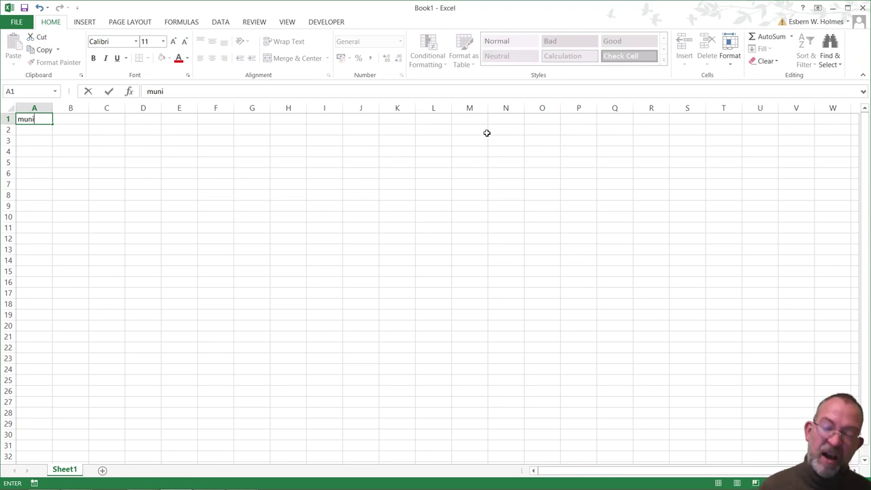
{"action": "key", "text": "alt+Tab"}
{"action": "key", "text": "alt+Tab"}
{"action": "key", "text": "alt+Tab"}
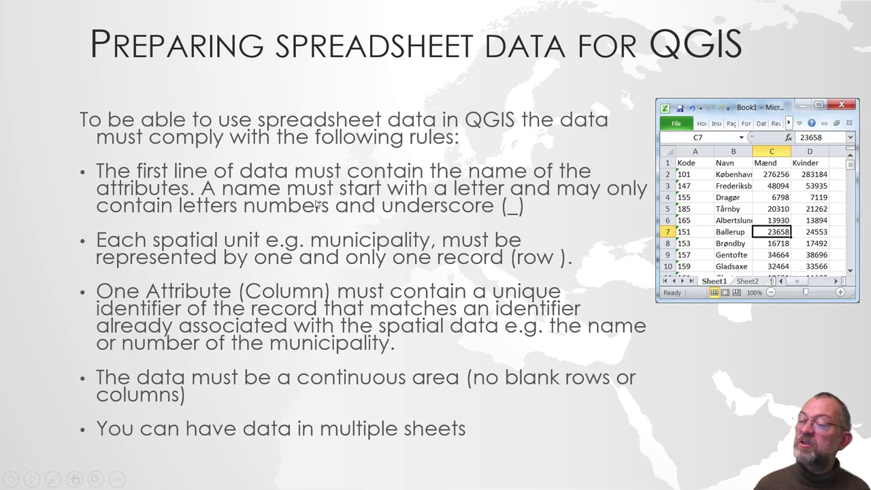
{"action": "key", "text": "alt+Tab"}
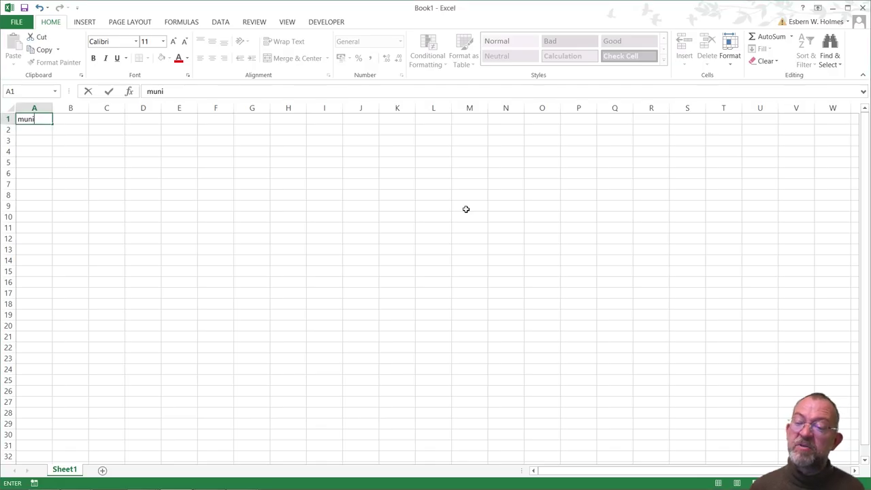
{"action": "key", "text": "Tab"}
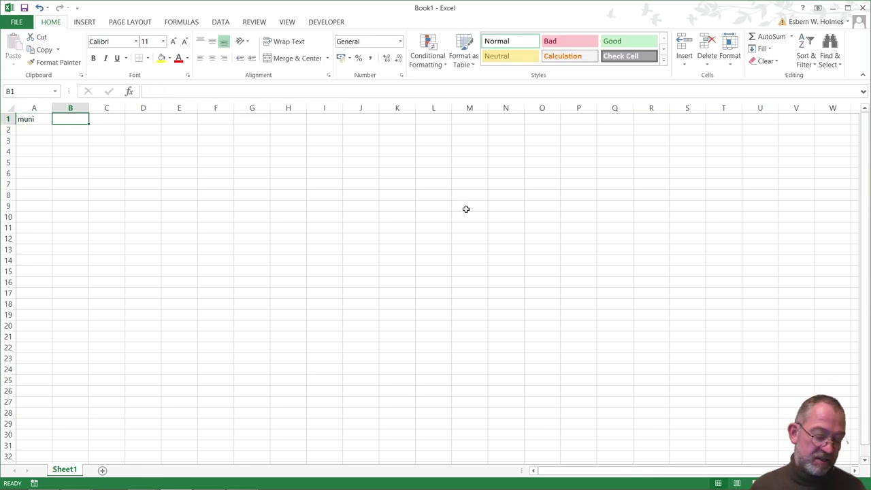
{"action": "type", "text": "Cats"}
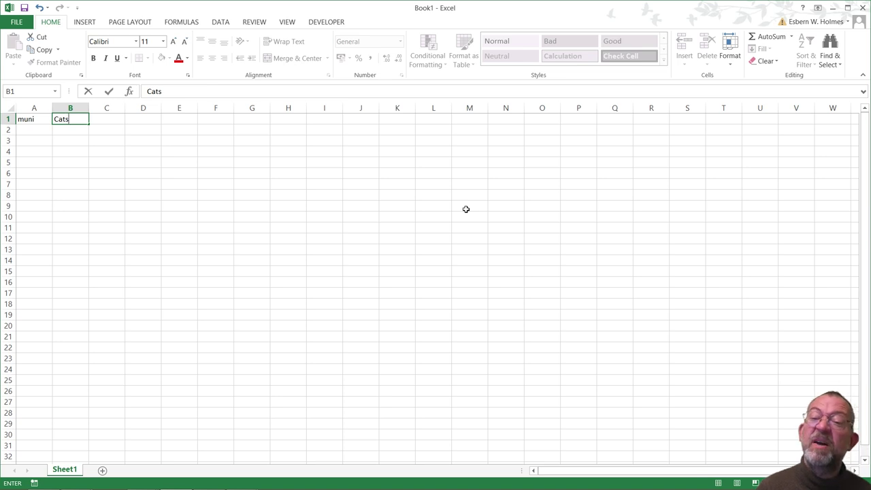
{"action": "key", "text": "Tab"}
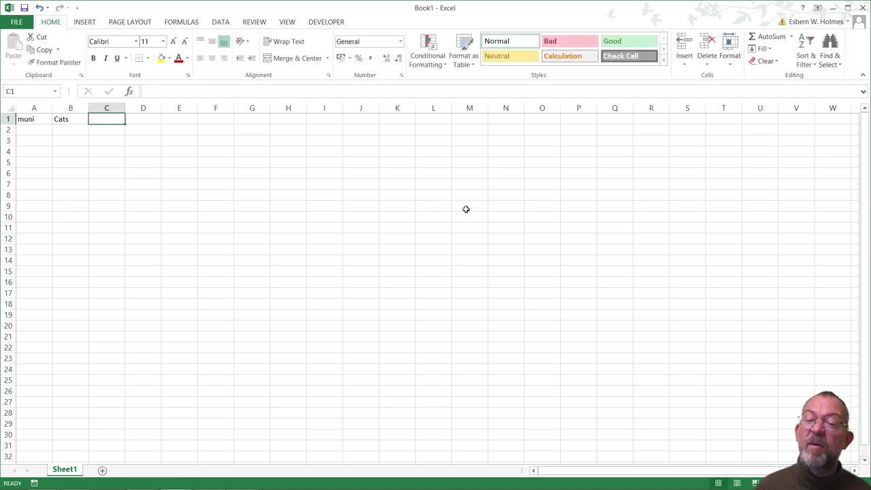
{"action": "type", "text": "Dogs"}
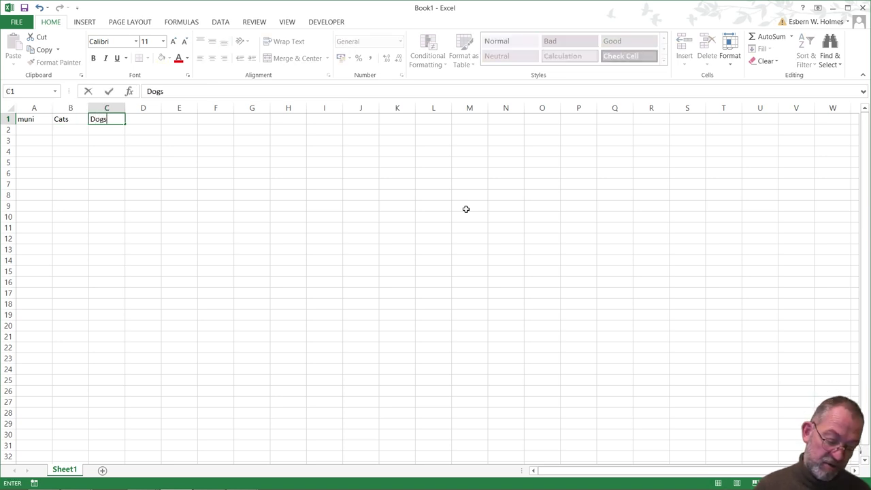
{"action": "left_click", "coordinate": [32, 130]}
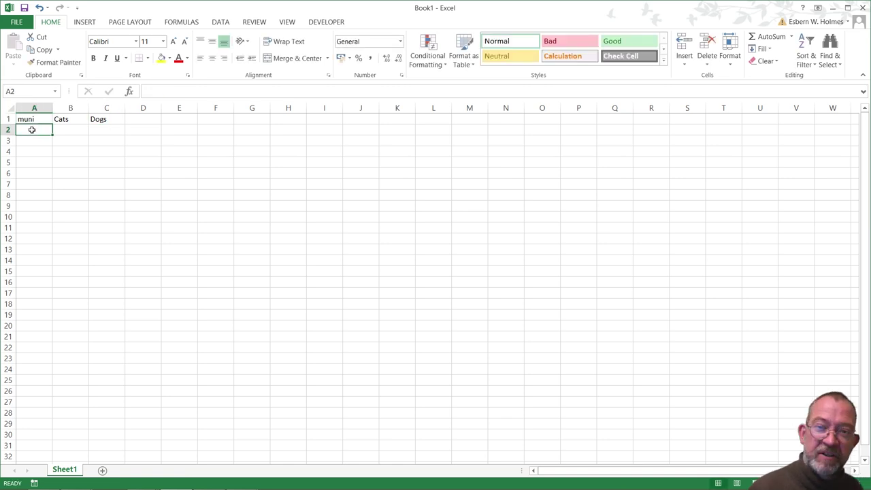
Enter row 2 values: 101 in A2, 100000 in B2, 20000 in C2
{"action": "type", "text": "101"}
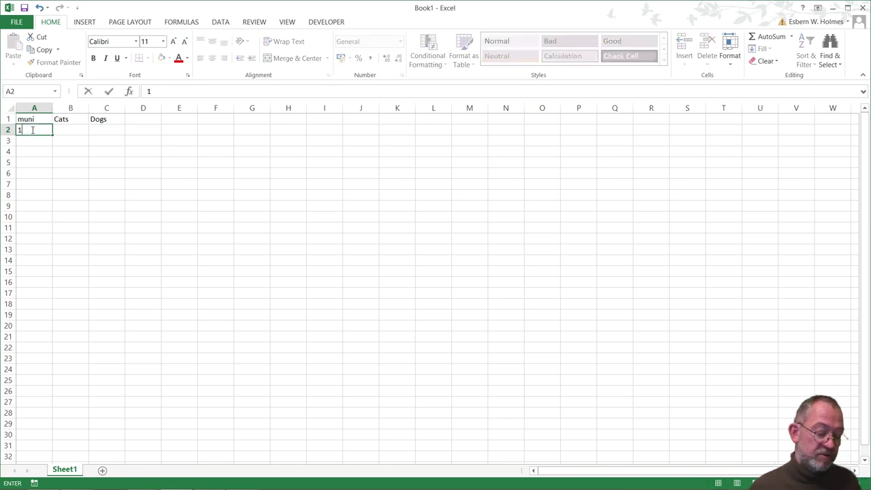
{"action": "left_click", "coordinate": [76, 130]}
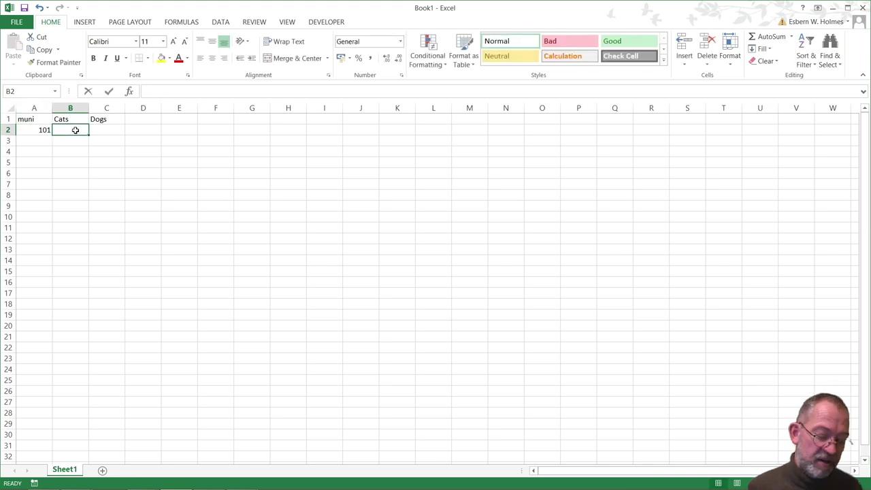
{"action": "type", "text": "5"}
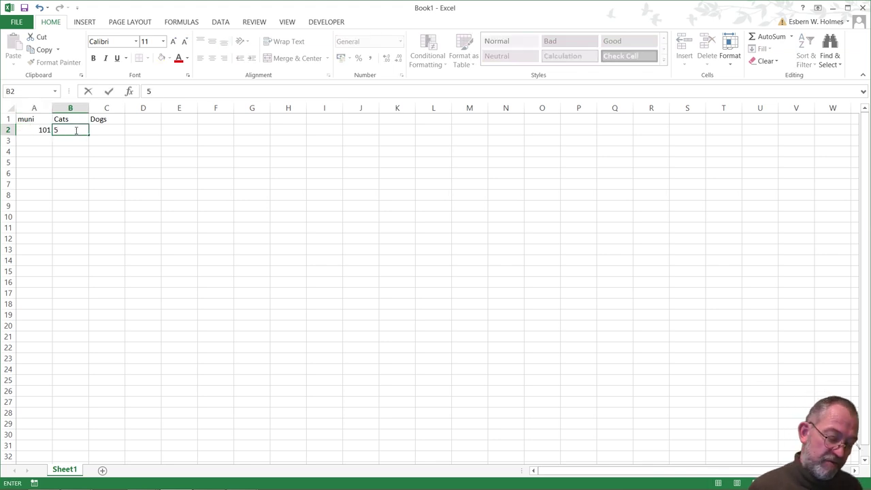
{"action": "key", "text": "BackSpace"}
{"action": "type", "text": "200"}
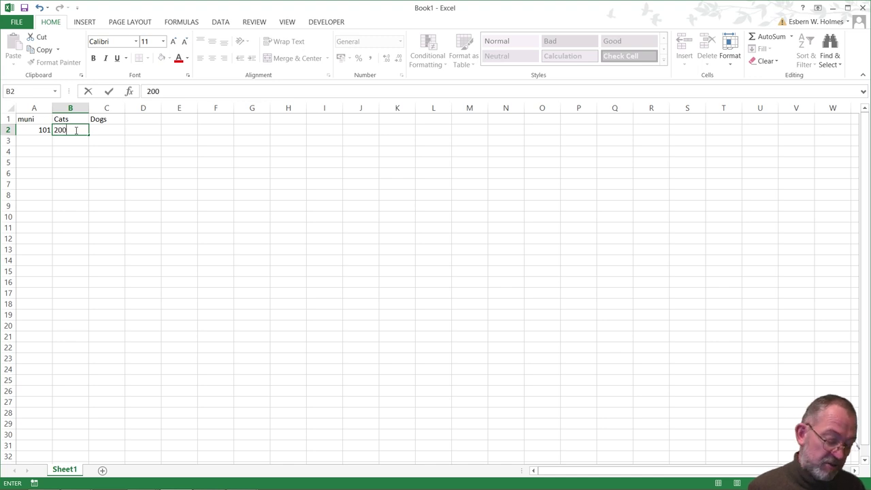
{"action": "key", "text": "BackSpace"}
{"action": "key", "text": "BackSpace"}
{"action": "type", "text": "100000"}
{"action": "left_click", "coordinate": [106, 130]}
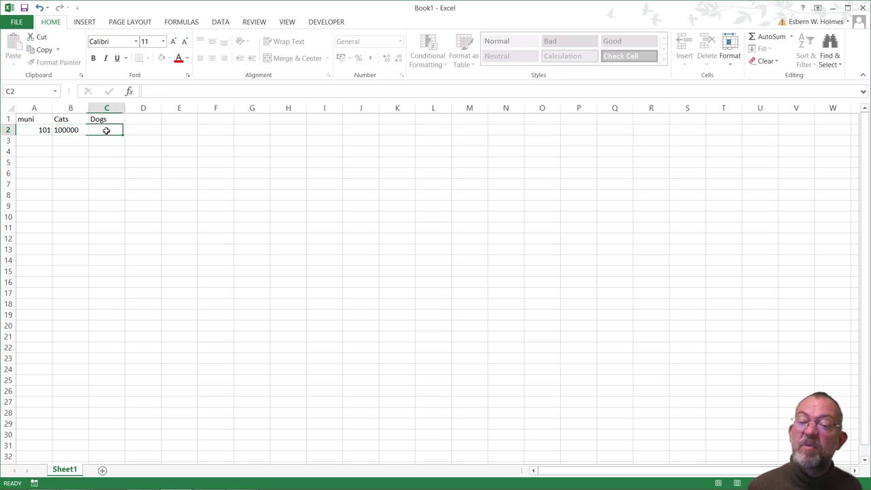
{"action": "type", "text": "20000"}
{"action": "left_click", "coordinate": [71, 173]}
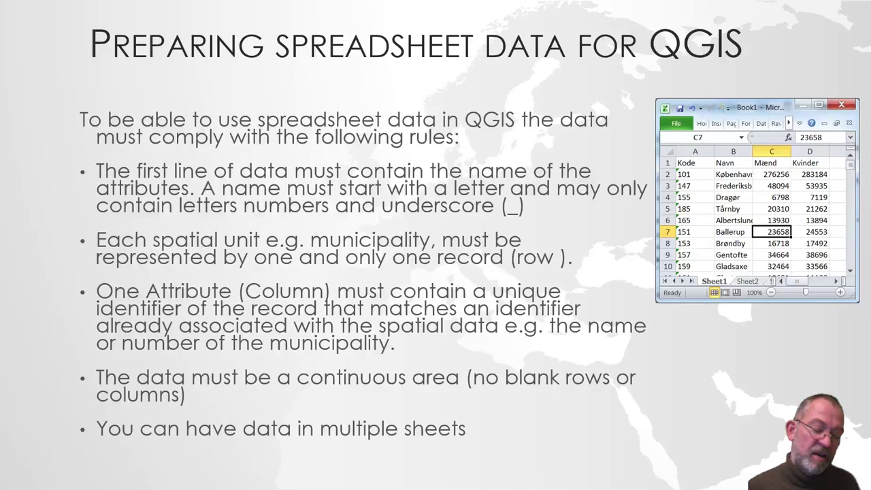
Check muni_code values in the QGIS Dk_muni_500k attribute table, then return to Excel
{"action": "key", "text": "alt+Tab"}
{"action": "key", "text": "alt+Tab"}
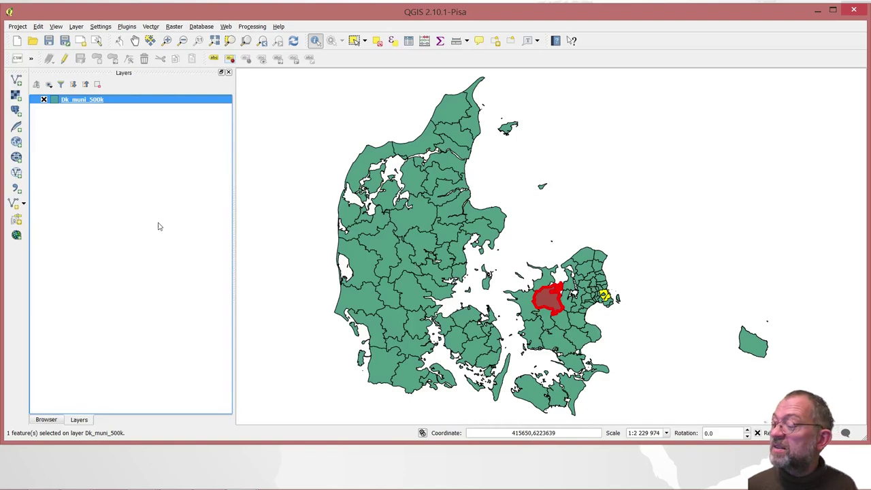
{"action": "key", "text": "alt+Tab"}
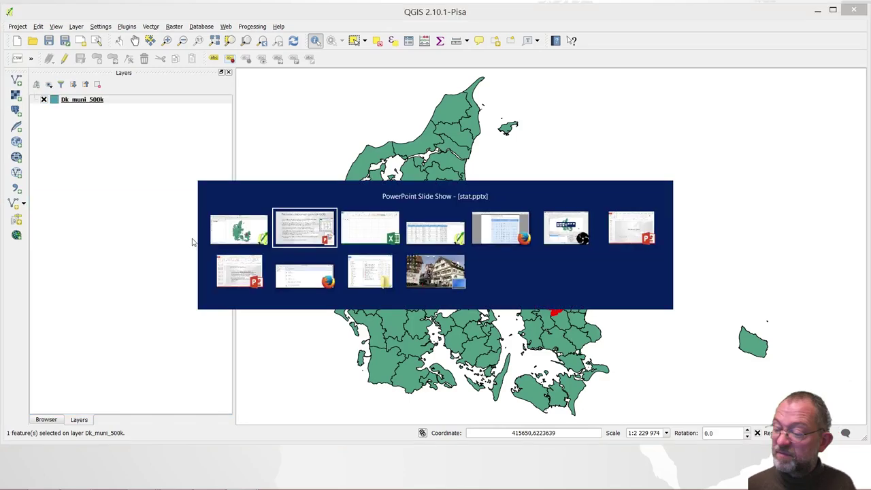
{"action": "key", "text": "alt+Tab"}
{"action": "key", "text": "alt+Tab"}
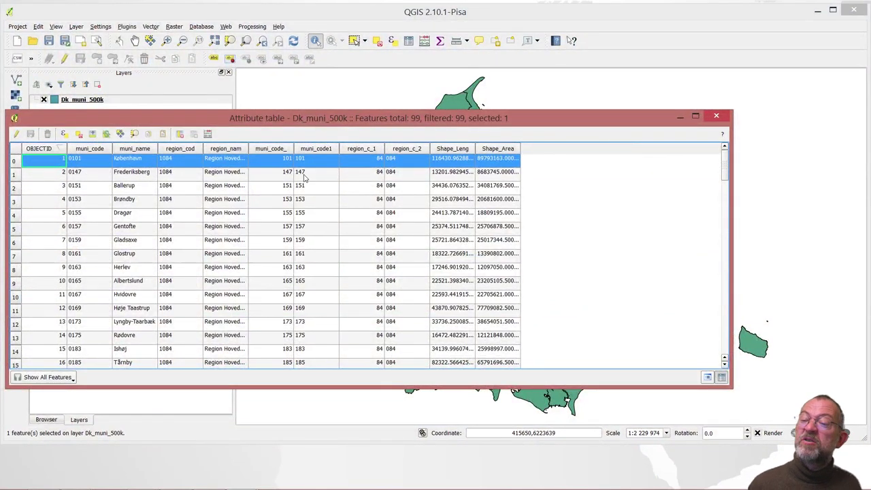
{"action": "key", "text": "alt+Tab"}
{"action": "key", "text": "alt+Tab"}
{"action": "key", "text": "alt+Tab"}
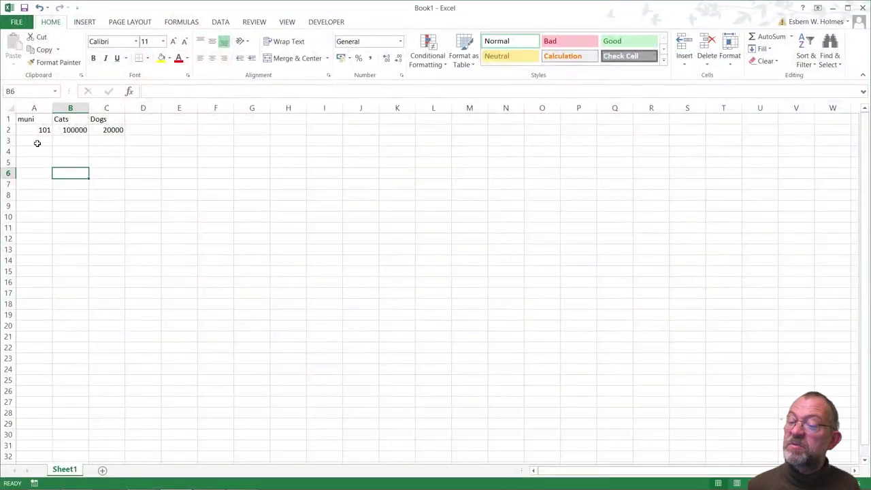
Enter row 3 values: 147, 40000 and 10000, then bring up the QGIS attribute table
{"action": "left_click", "coordinate": [38, 143]}
{"action": "type", "text": "147"}
{"action": "key", "text": "Tab"}
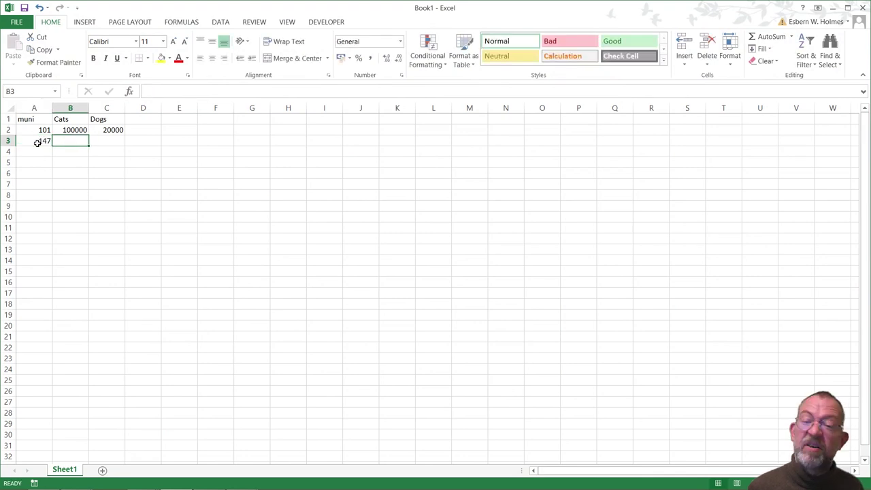
{"action": "type", "text": "4"}
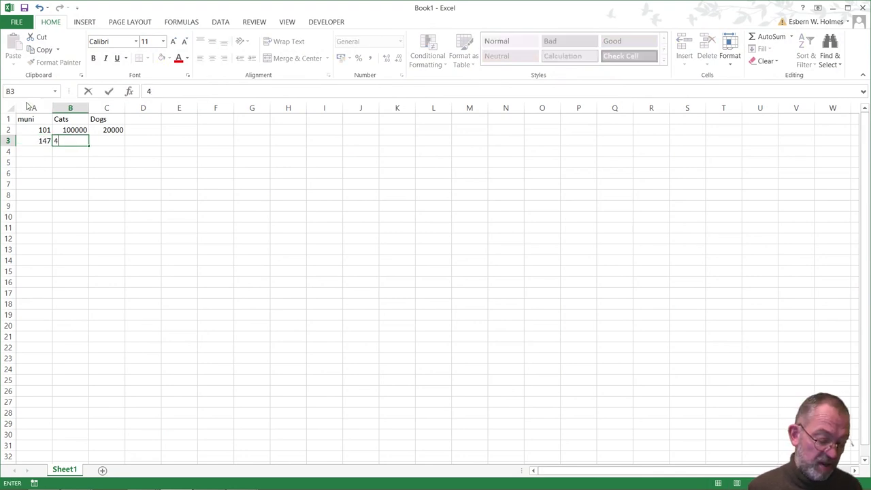
{"action": "type", "text": "0000"}
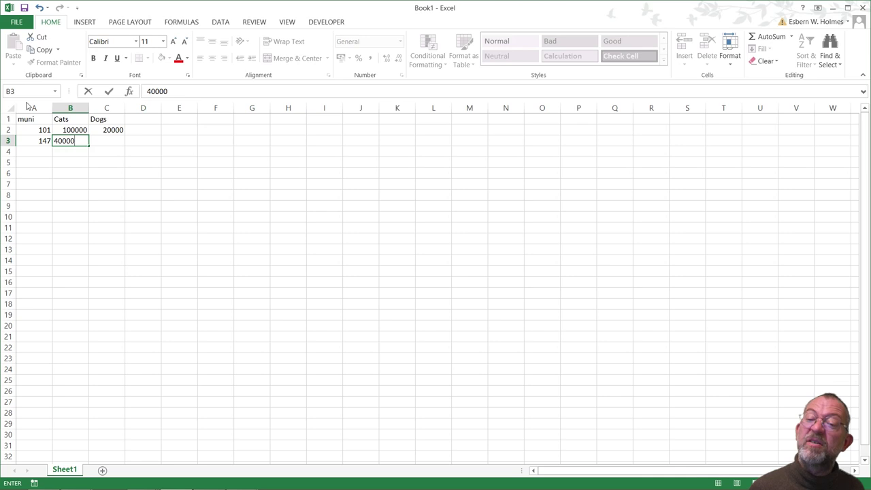
{"action": "left_click", "coordinate": [117, 140]}
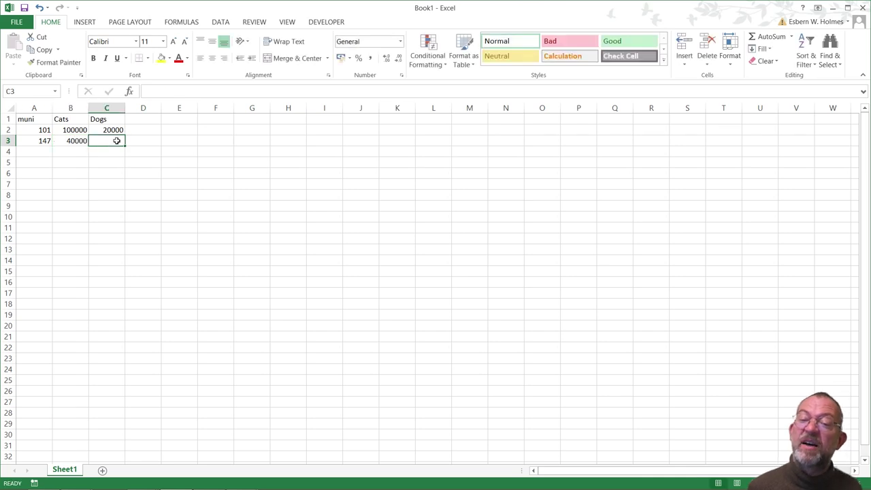
{"action": "type", "text": "10000"}
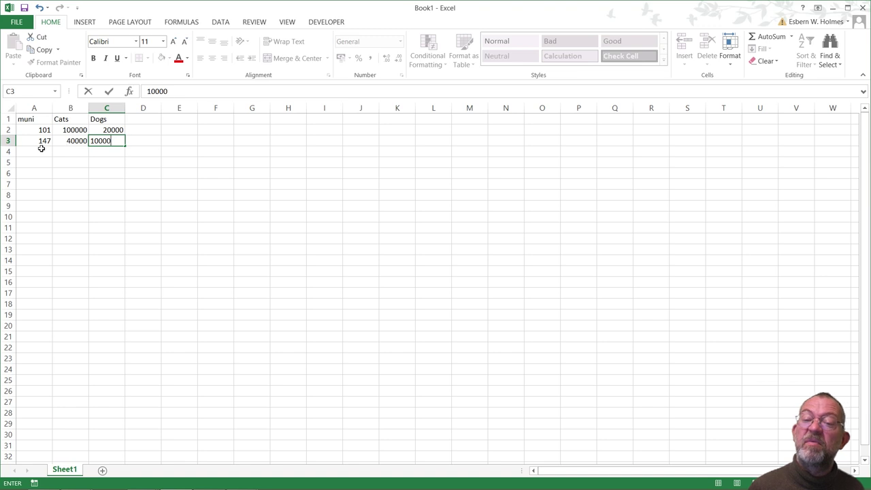
{"action": "left_click", "coordinate": [39, 150]}
{"action": "key", "text": "alt+Tab"}
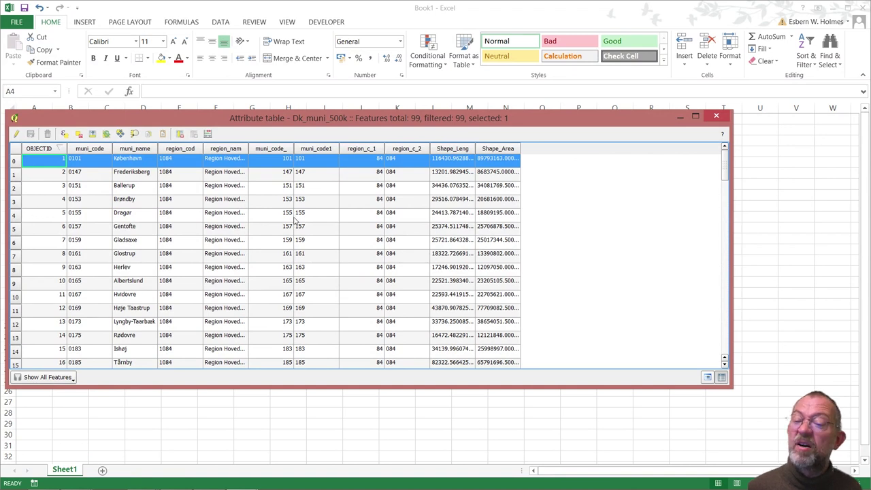
Enter row 4 values in Excel: 155, 10000 and 20000, then return to the slide show
{"action": "key", "text": "alt+Tab"}
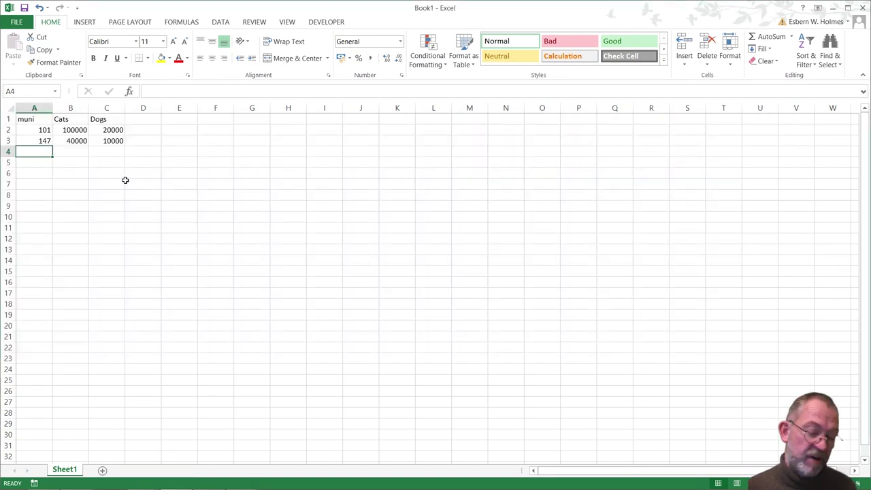
{"action": "type", "text": "155"}
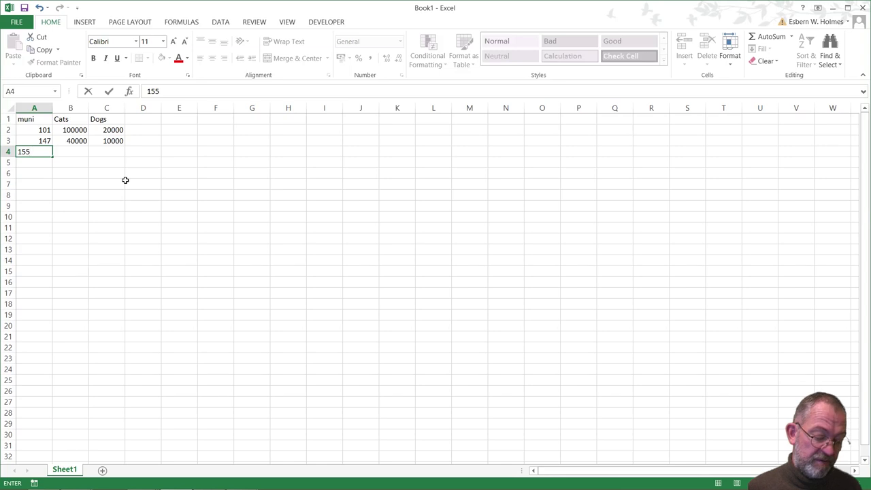
{"action": "left_click", "coordinate": [72, 151]}
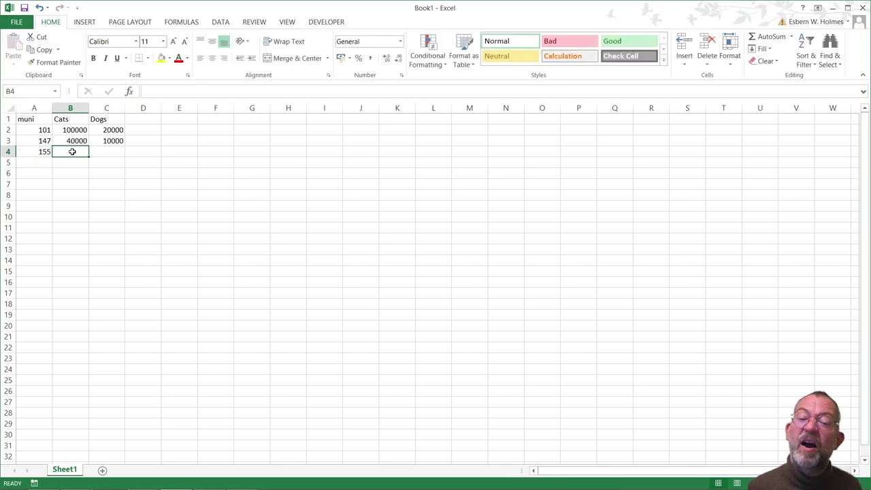
{"action": "type", "text": "10"}
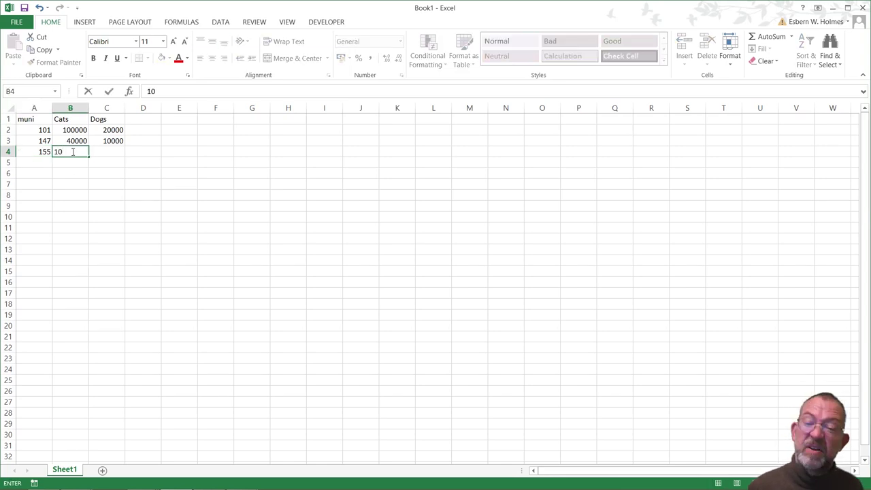
{"action": "type", "text": "000"}
{"action": "key", "text": "Tab"}
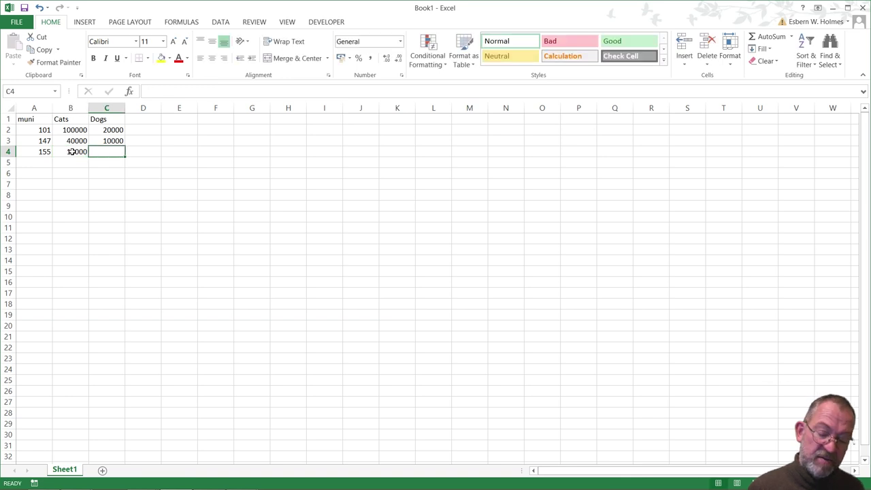
{"action": "type", "text": "20"}
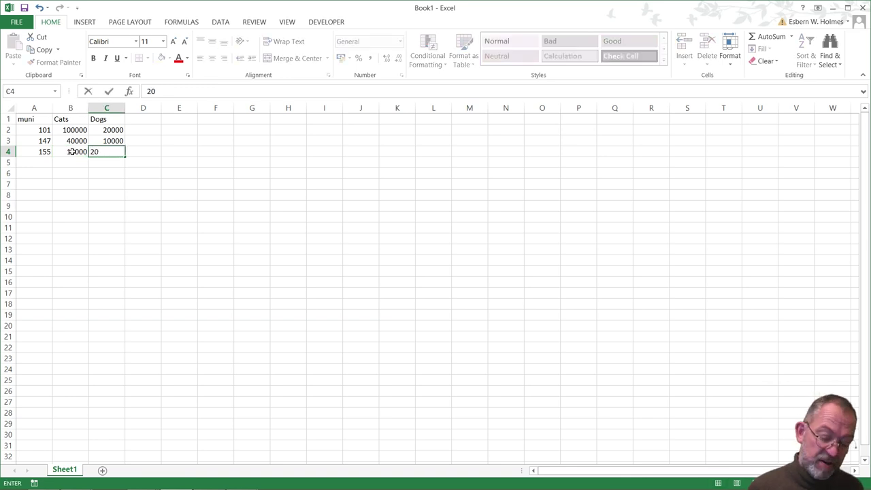
{"action": "type", "text": "000"}
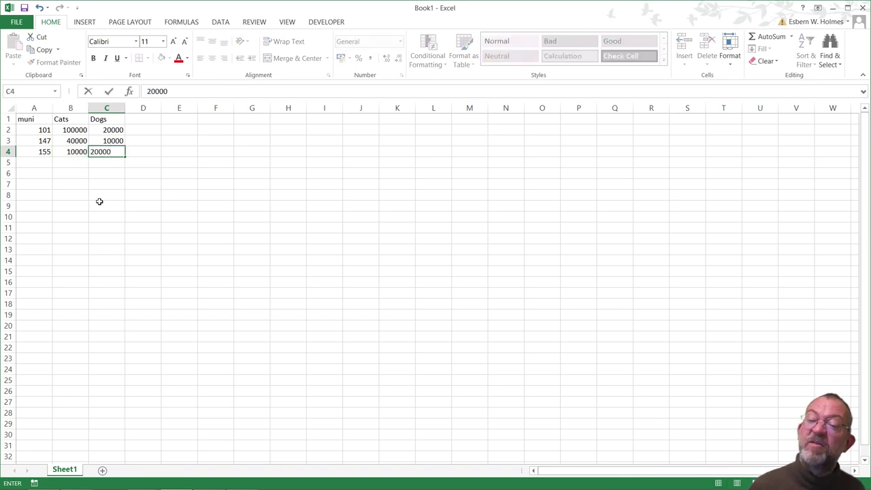
{"action": "left_click", "coordinate": [100, 203]}
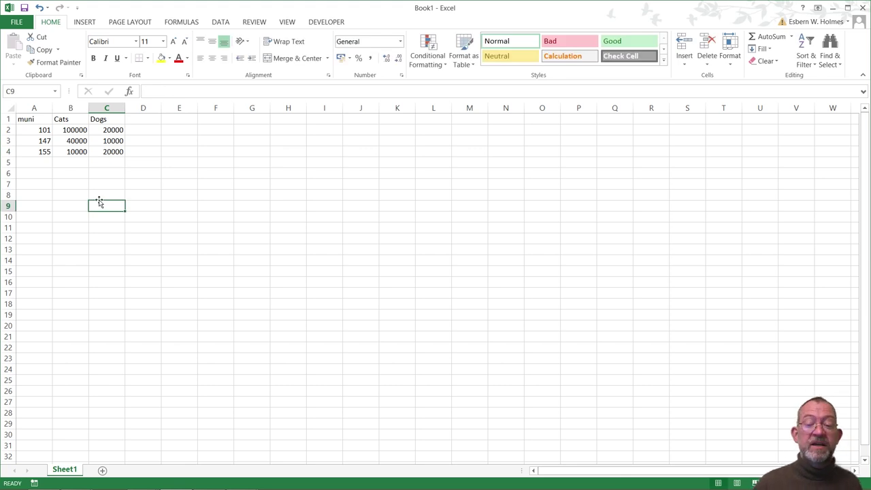
{"action": "key", "text": "alt+Tab"}
{"action": "key", "text": "alt+Tab"}
{"action": "key", "text": "alt+Tab"}
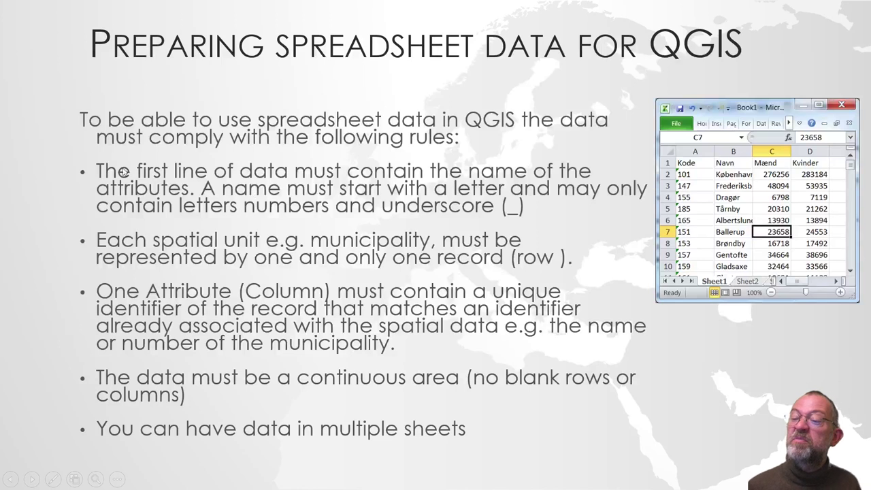
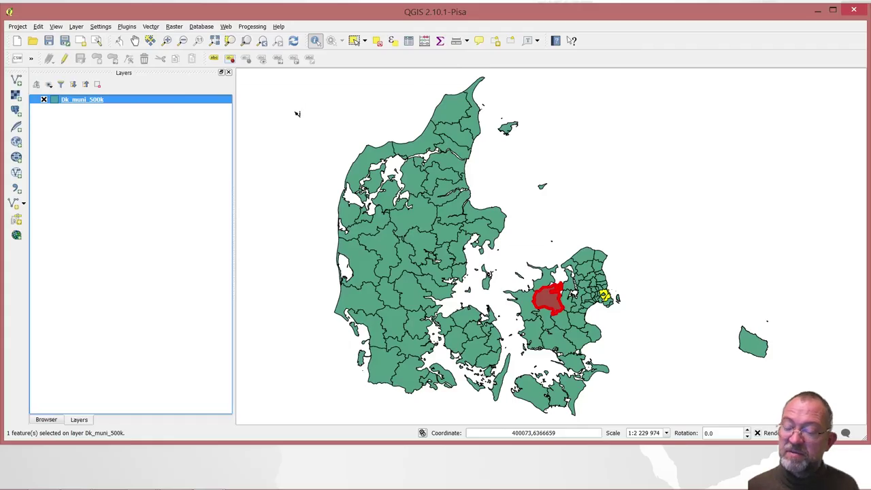
Show the Browser panel listing the D:\Data\GIS folders, including stat_demo with dk_muni_500k.shp
{"action": "left_click", "coordinate": [49, 420]}
{"action": "left_click", "coordinate": [88, 117]}
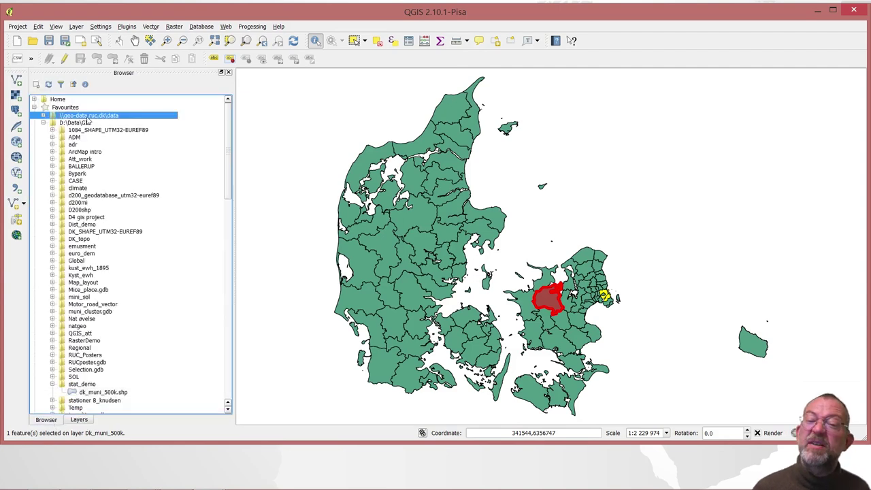
{"action": "left_click", "coordinate": [87, 123]}
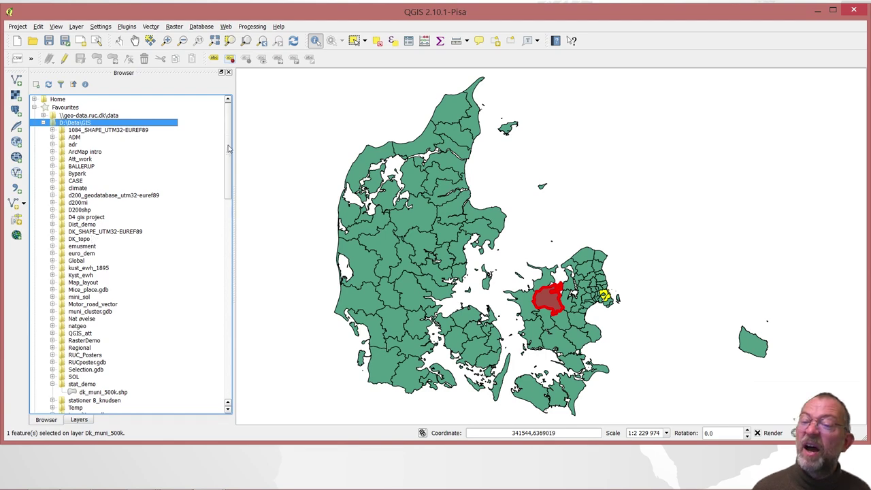
{"action": "left_click_drag", "start_coordinate": [228, 148], "coordinate": [233, 310]}
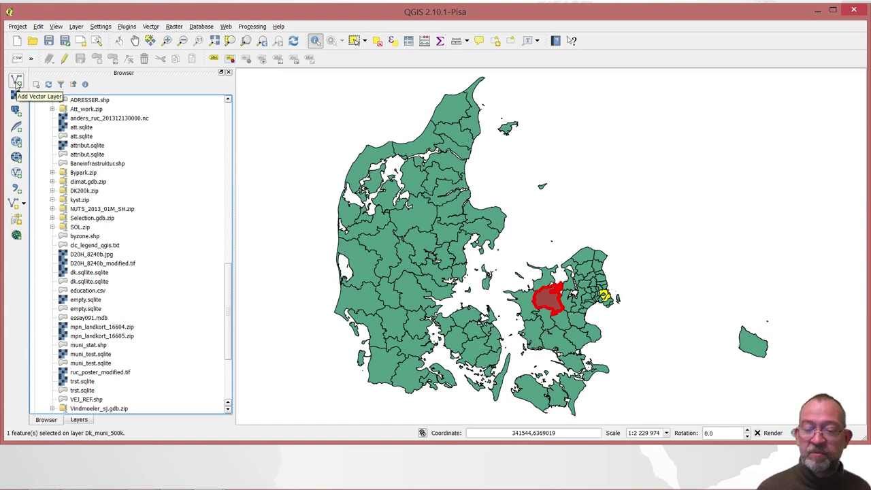
Start a new vector layer and browse to the D:\Data\GIS folder
{"action": "left_click", "coordinate": [17, 81]}
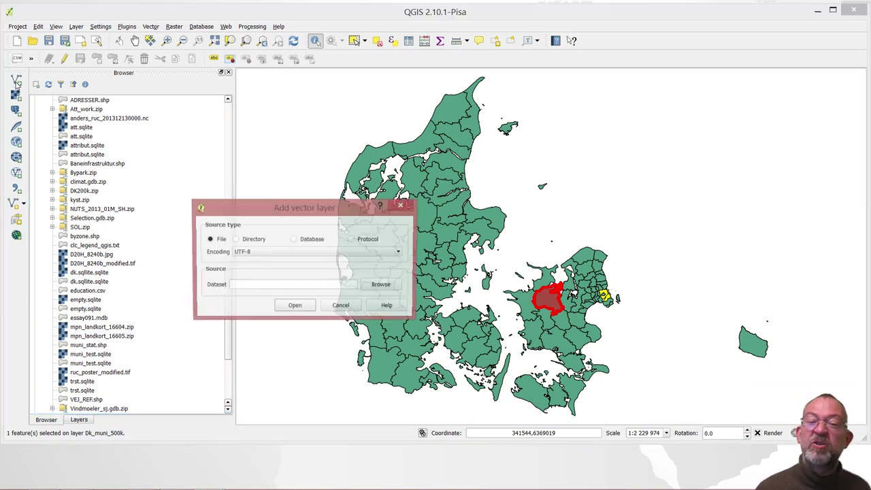
{"action": "left_click", "coordinate": [381, 285]}
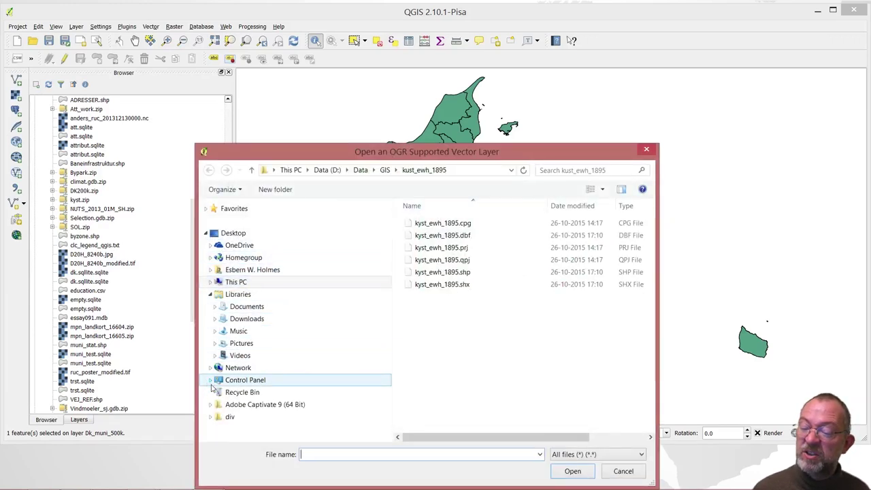
{"action": "left_click", "coordinate": [210, 281]}
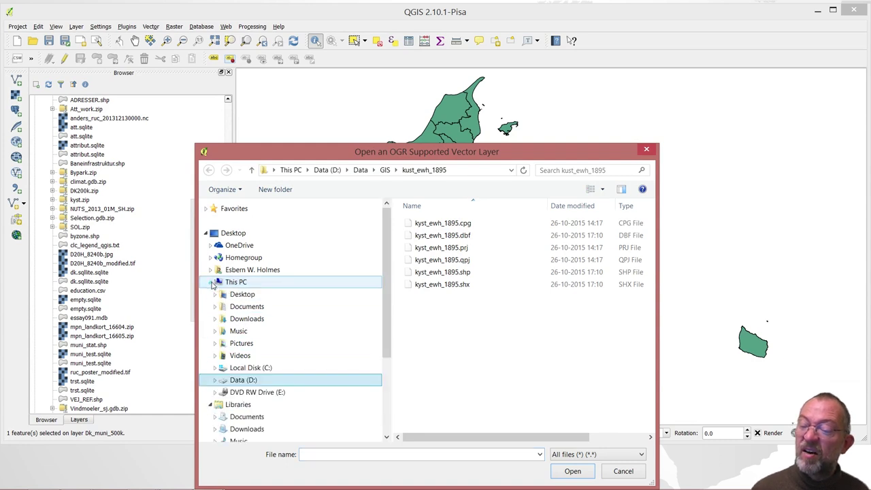
{"action": "left_click", "coordinate": [215, 380]}
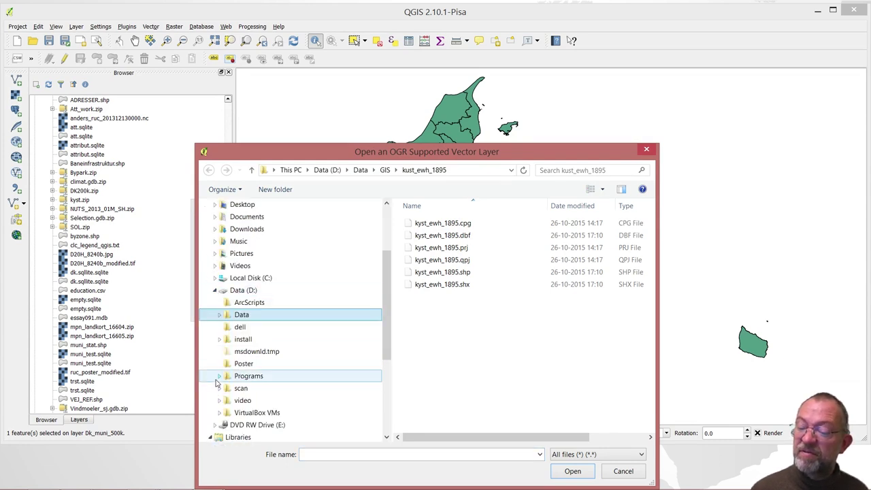
{"action": "left_click", "coordinate": [219, 315]}
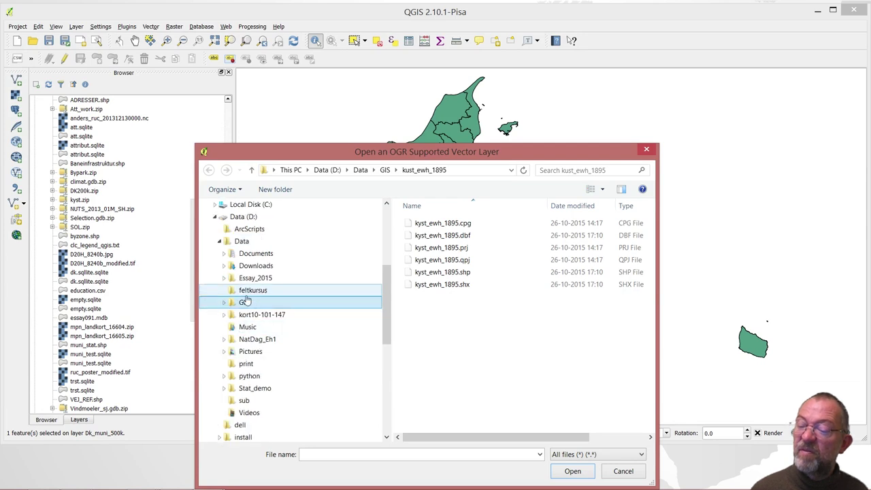
{"action": "left_click", "coordinate": [245, 303]}
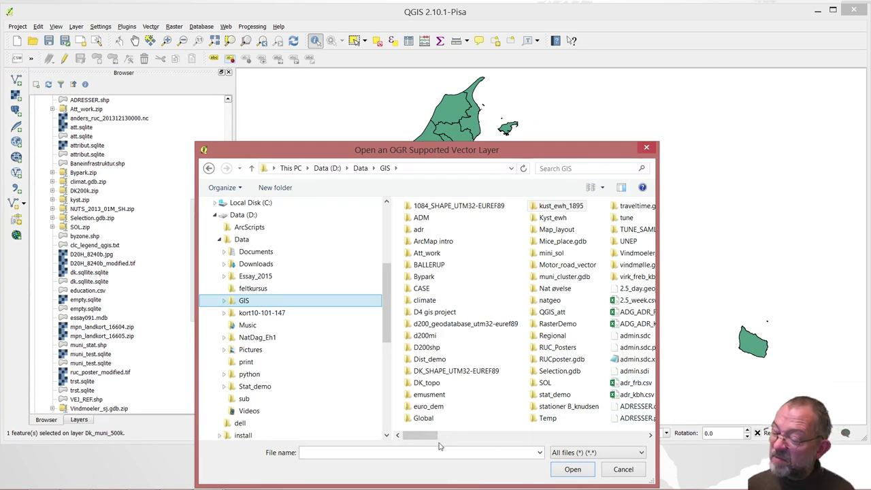
Choose cad.xlsx as the dataset and add it as a new layer
{"action": "left_click", "coordinate": [497, 438]}
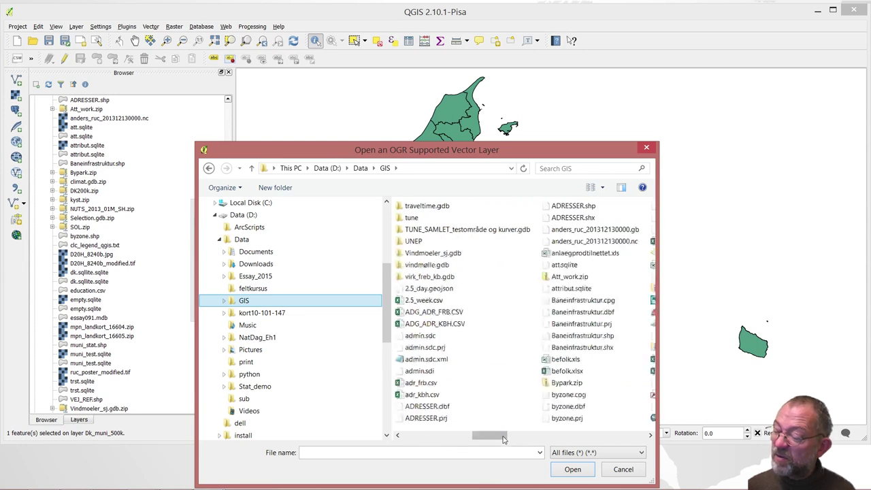
{"action": "left_click", "coordinate": [596, 436]}
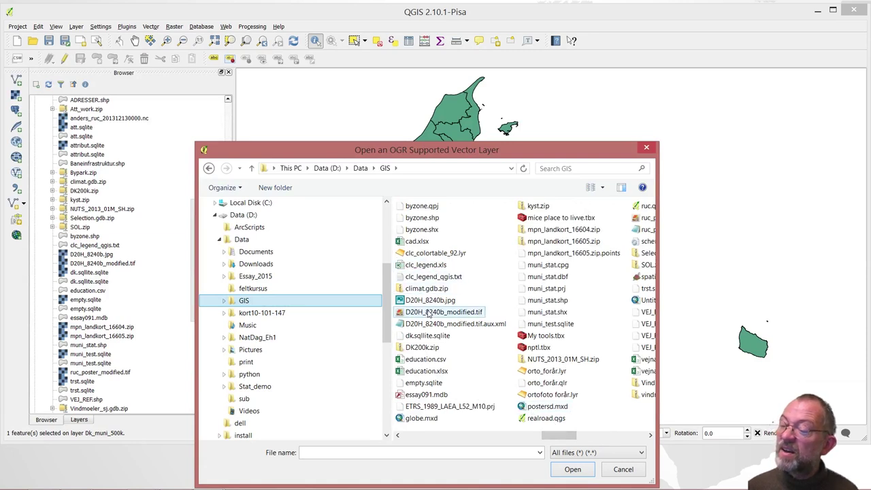
{"action": "left_click", "coordinate": [420, 242]}
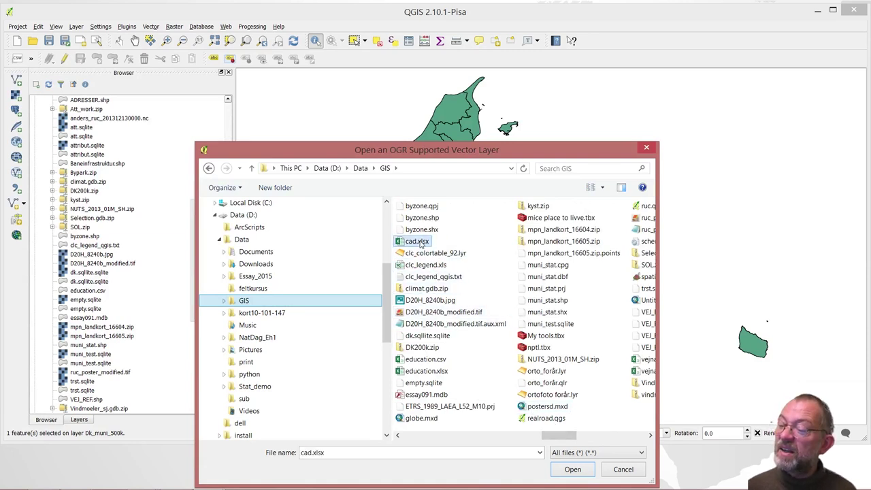
{"action": "left_click", "coordinate": [571, 469]}
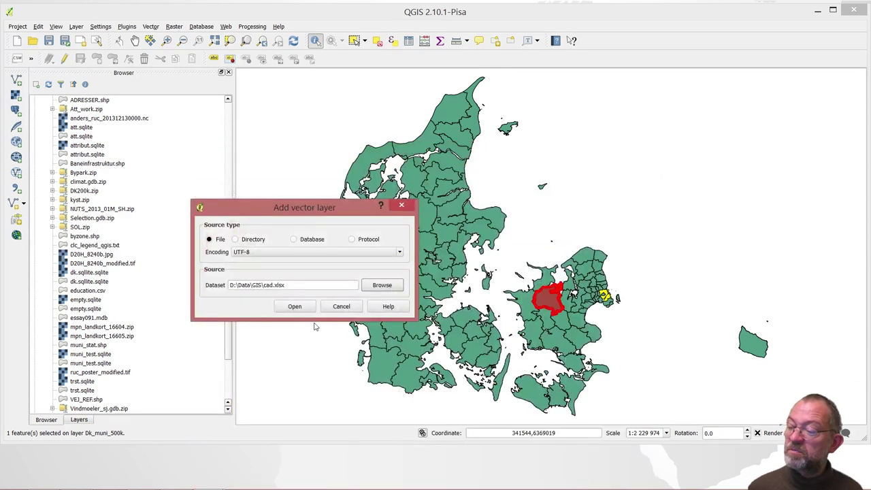
{"action": "left_click", "coordinate": [297, 307]}
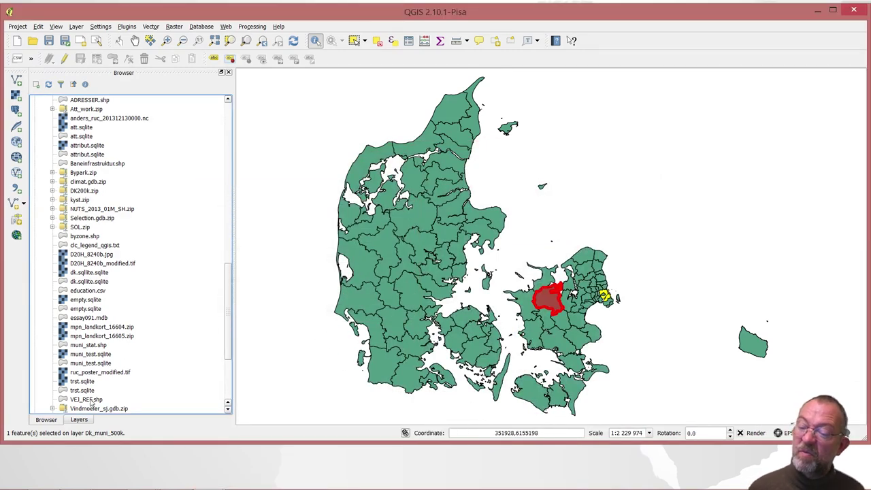
Review Sheet1's attribute table with its 3 rows of muni, Cats and Dogs, then close it
{"action": "left_click", "coordinate": [90, 420]}
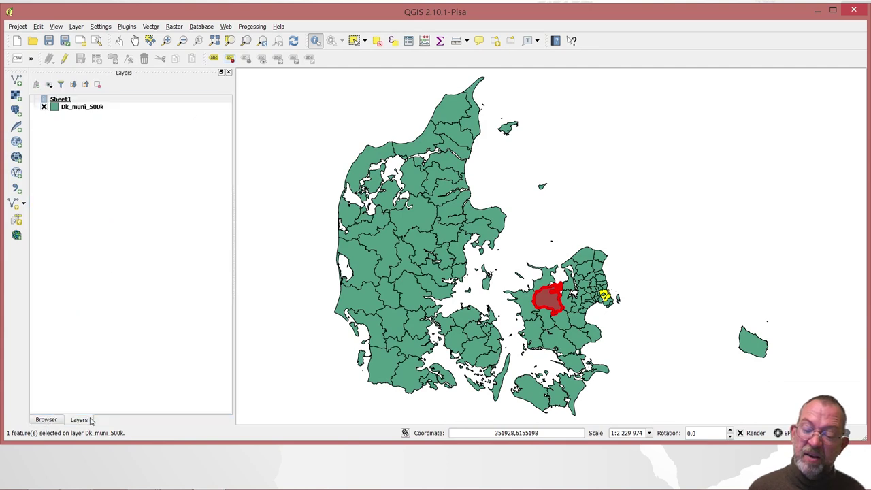
{"action": "left_click", "coordinate": [60, 100]}
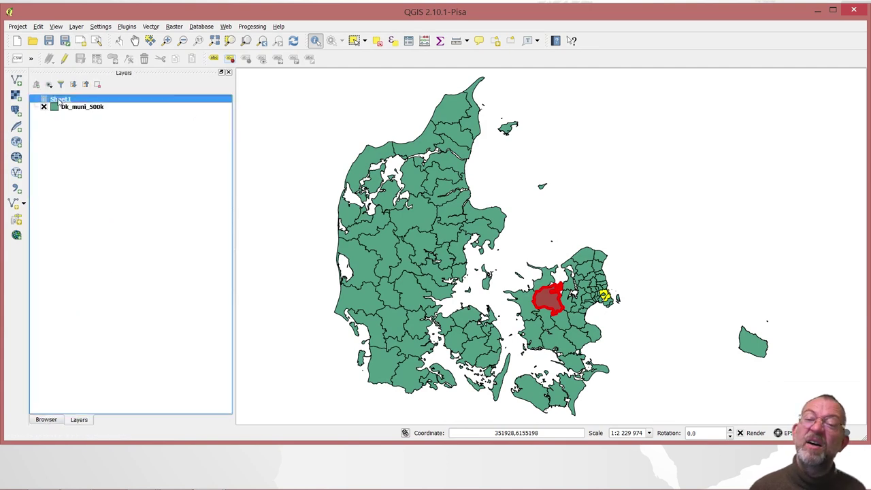
{"action": "right_click", "coordinate": [60, 100]}
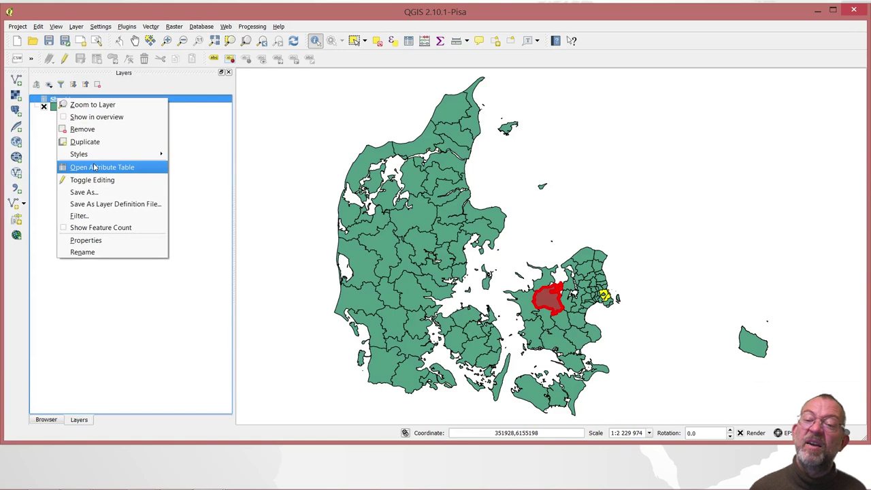
{"action": "left_click", "coordinate": [96, 168]}
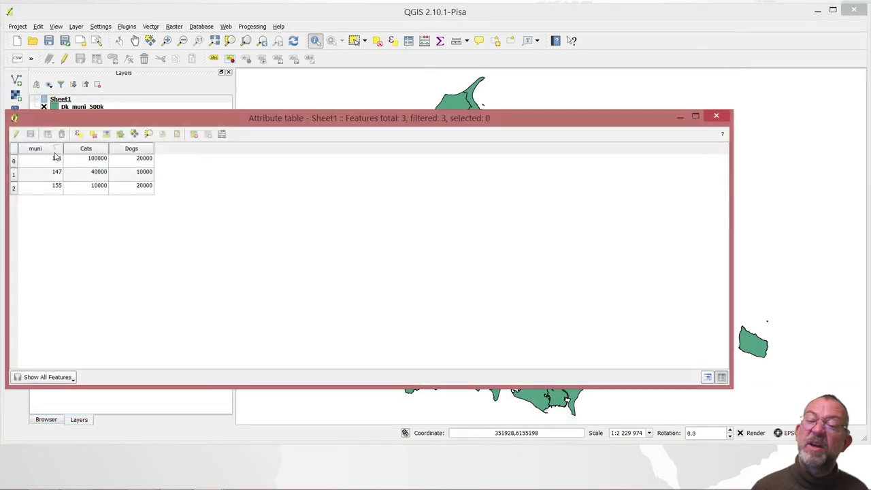
{"action": "left_click", "coordinate": [718, 117]}
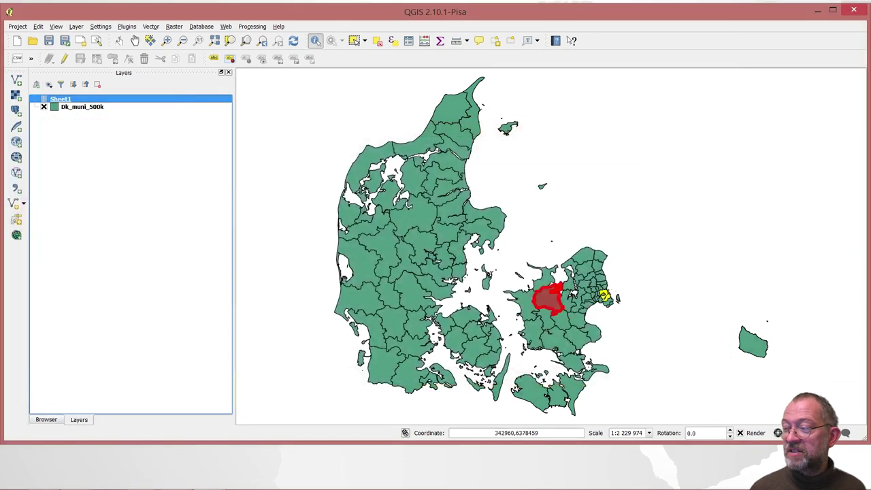
Remove the Sheet1 layer from the project and open File Explorer
{"action": "right_click", "coordinate": [59, 99]}
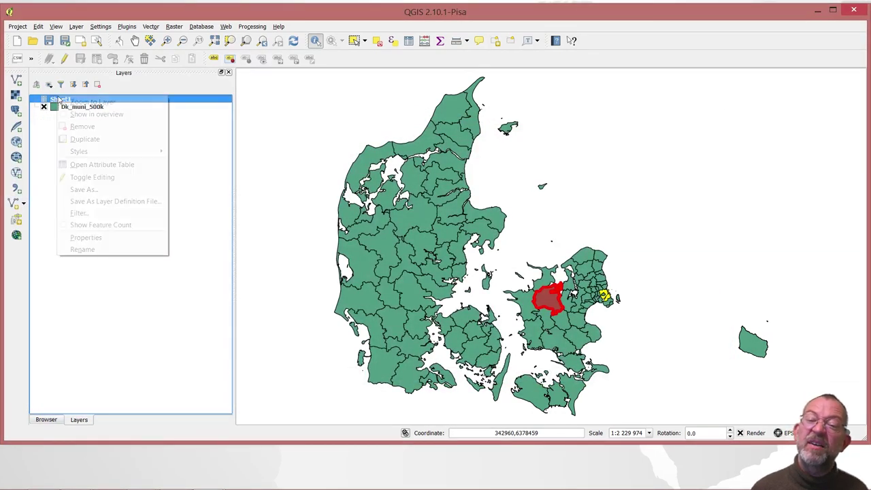
{"action": "left_click", "coordinate": [83, 131]}
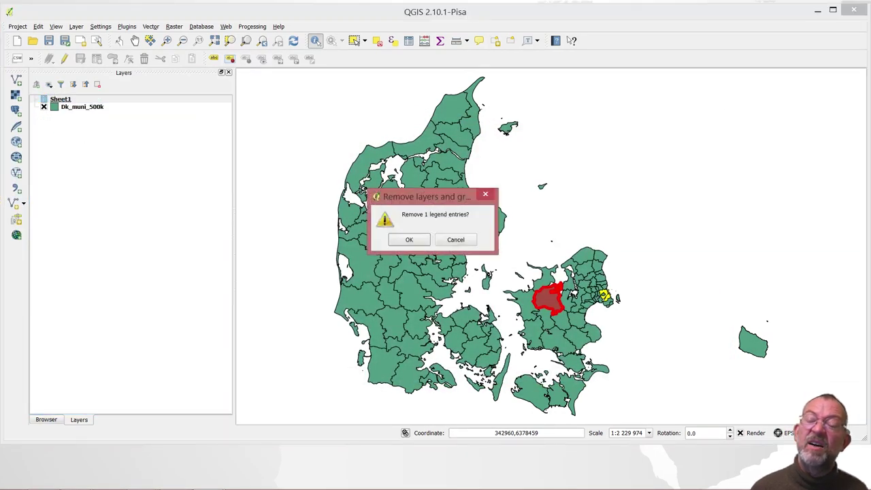
{"action": "left_click", "coordinate": [409, 240]}
{"action": "left_click", "coordinate": [54, 478]}
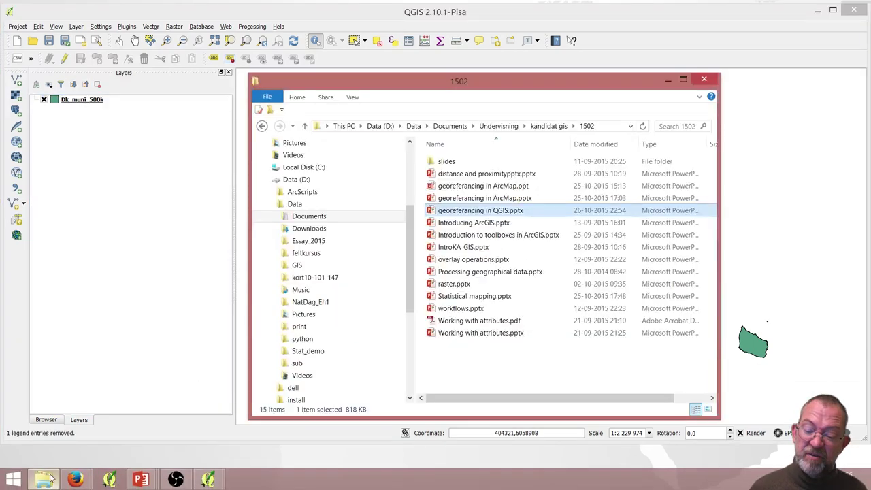
Drag cad.xlsx from the GIS folder onto the QGIS map to re-add Sheet1
{"action": "left_click", "coordinate": [298, 265]}
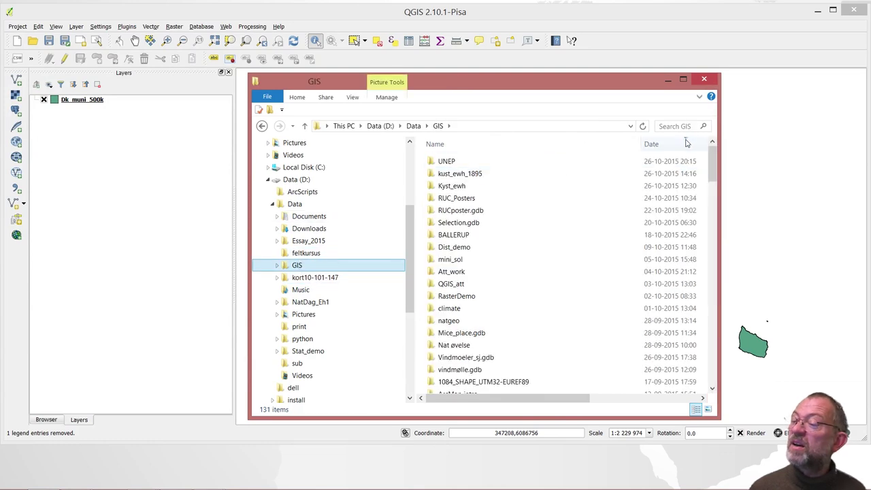
{"action": "left_click", "coordinate": [684, 142]}
{"action": "left_click", "coordinate": [684, 141]}
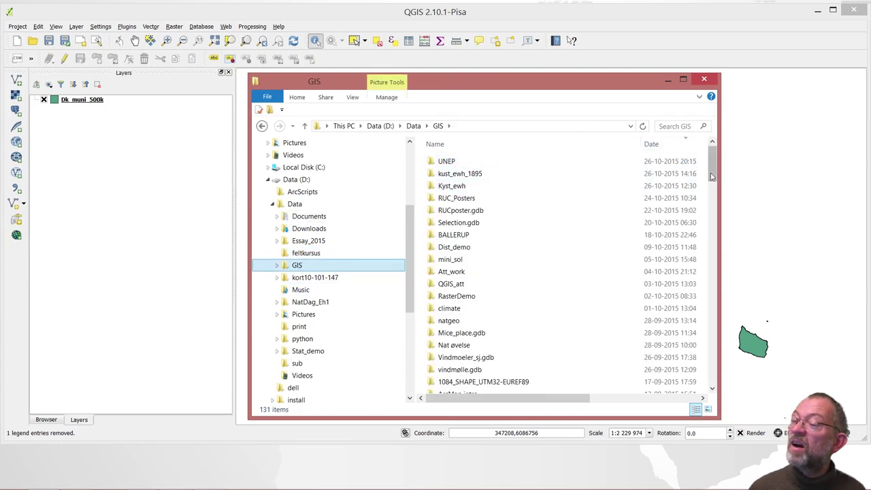
{"action": "left_click_drag", "start_coordinate": [714, 170], "coordinate": [714, 246]}
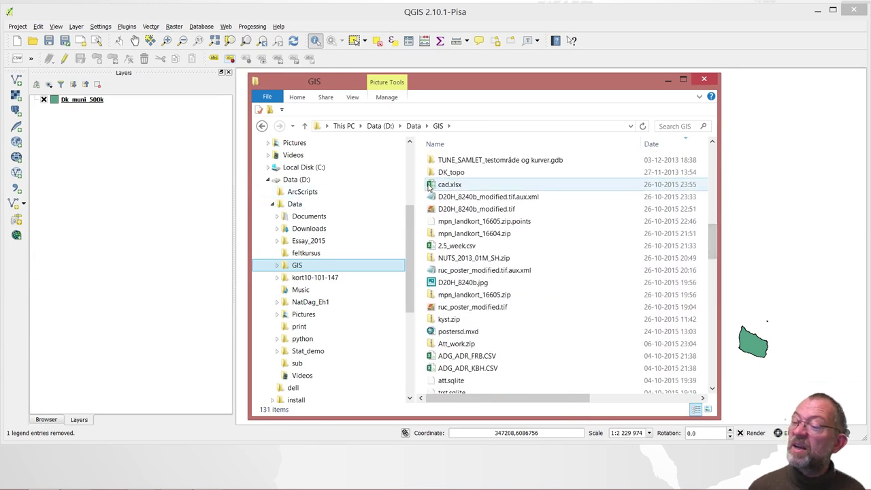
{"action": "left_click_drag", "start_coordinate": [430, 187], "coordinate": [796, 235]}
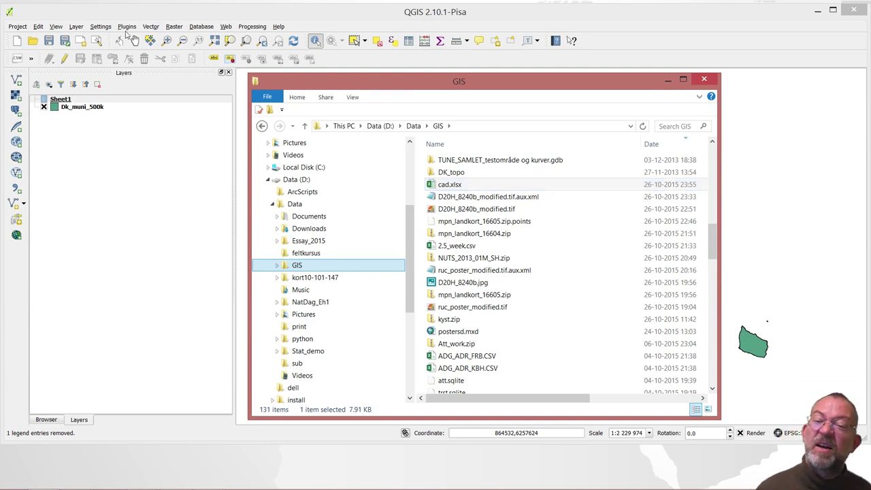
{"action": "left_click", "coordinate": [153, 5]}
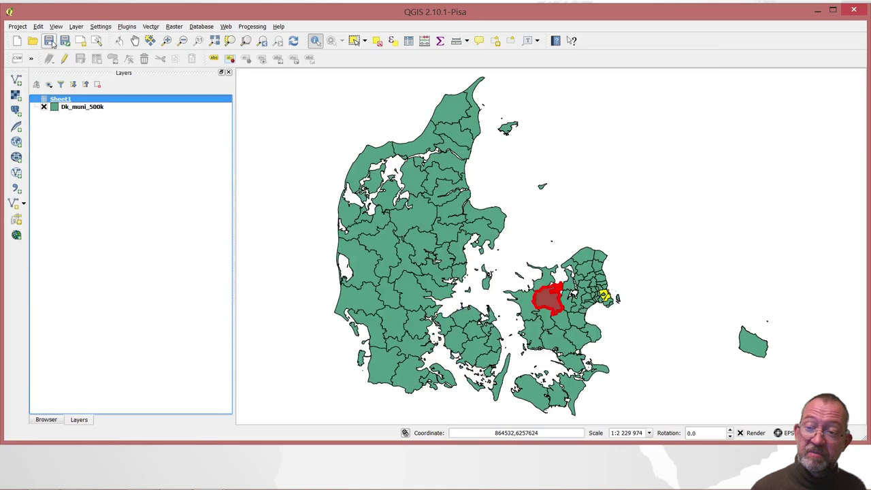
Recheck Sheet1's attribute table, then bring up the Dk_muni_500k layer's context menu
{"action": "right_click", "coordinate": [61, 101]}
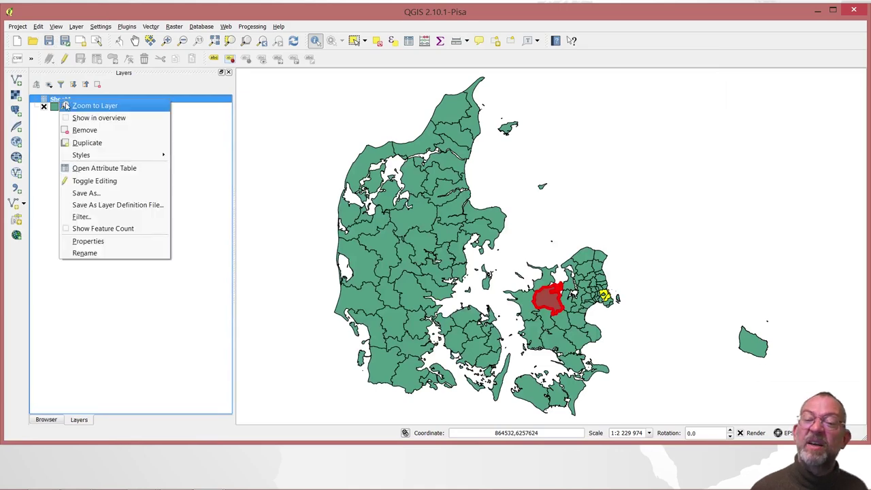
{"action": "left_click", "coordinate": [92, 169]}
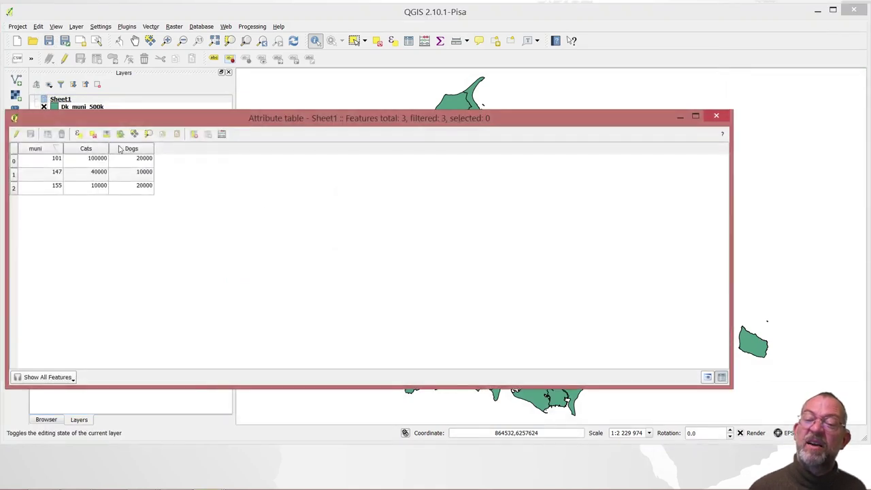
{"action": "left_click_drag", "start_coordinate": [119, 115], "coordinate": [421, 114]}
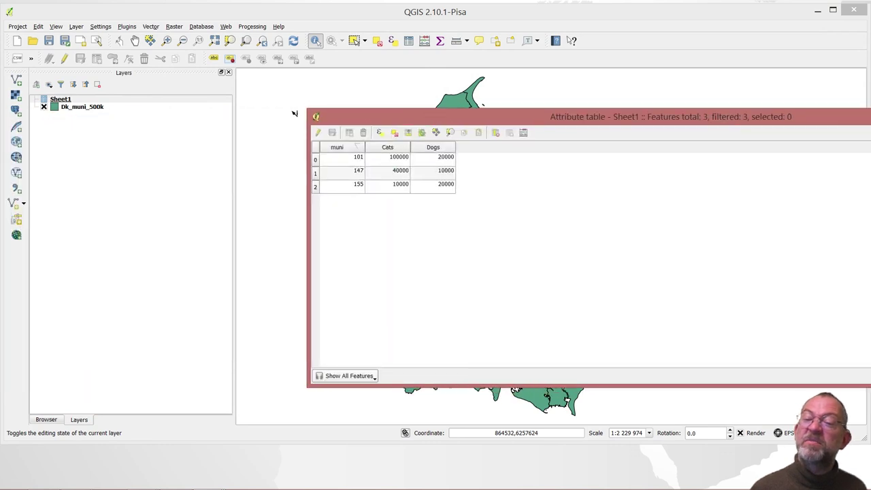
{"action": "left_click", "coordinate": [71, 107]}
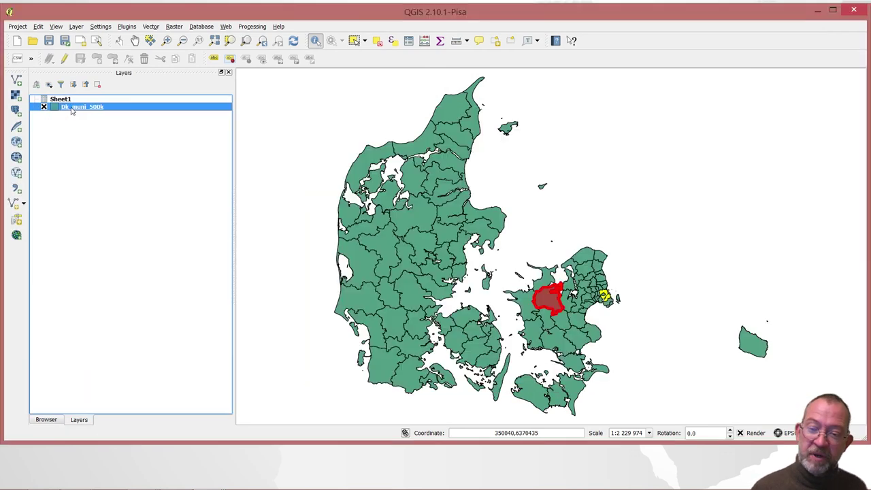
{"action": "right_click", "coordinate": [71, 107]}
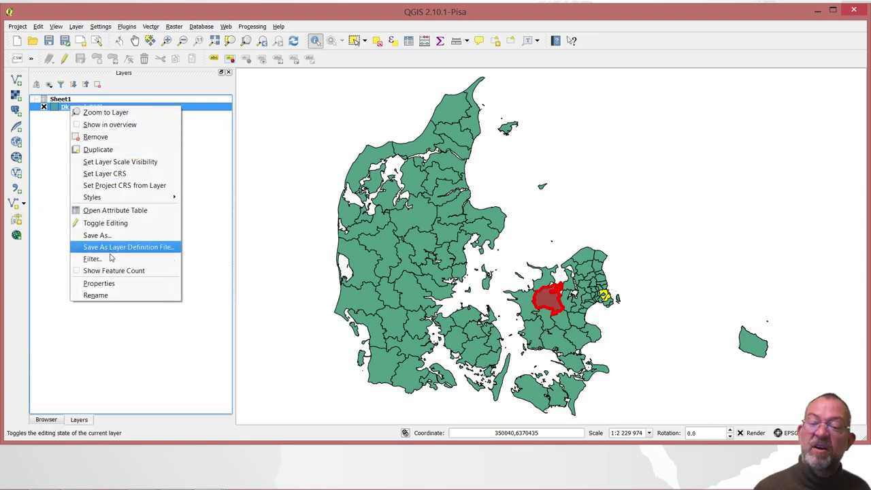
Join Sheet1 to Dk_muni_500k on muni to muni_code_ and apply it
{"action": "left_click", "coordinate": [99, 283]}
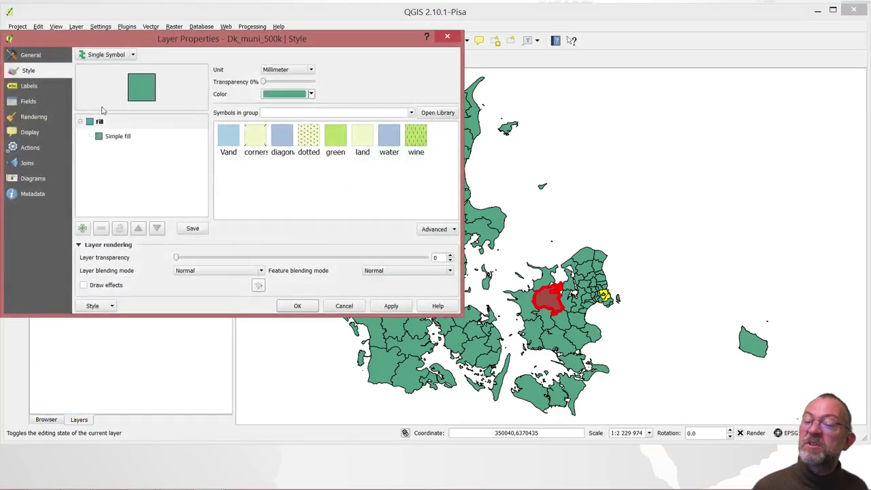
{"action": "left_click", "coordinate": [21, 163]}
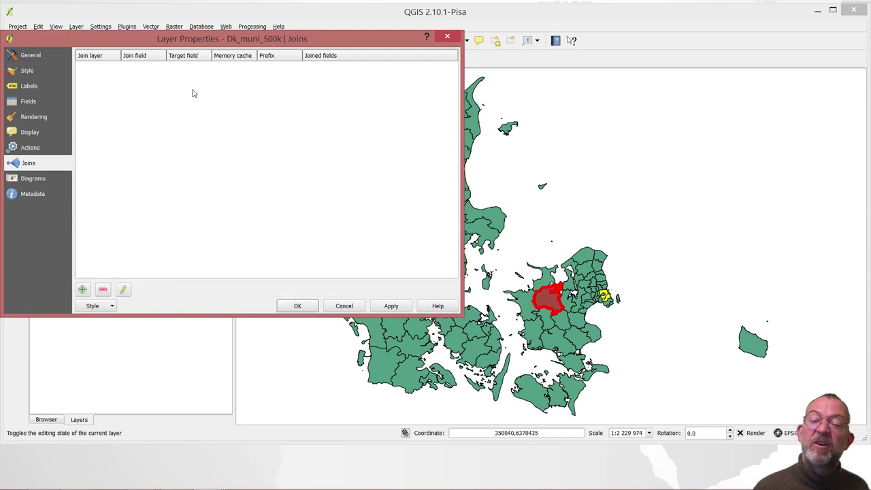
{"action": "left_click", "coordinate": [82, 289]}
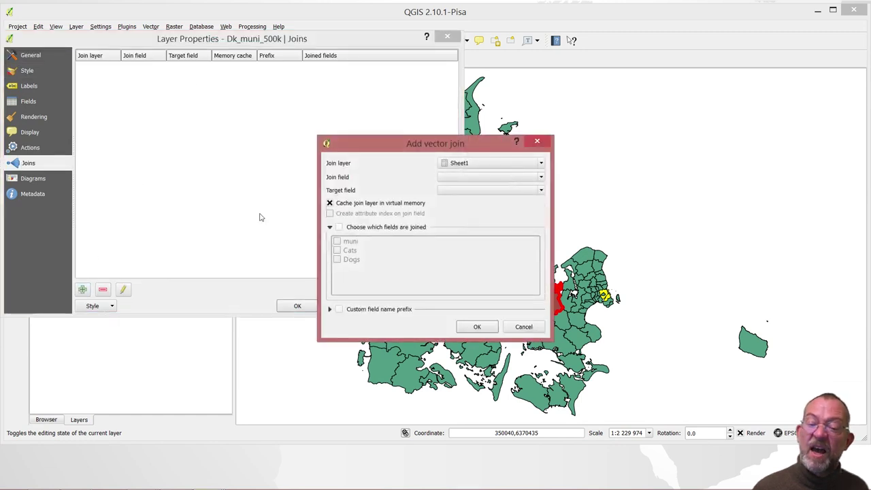
{"action": "left_click", "coordinate": [512, 178]}
{"action": "left_click", "coordinate": [486, 188]}
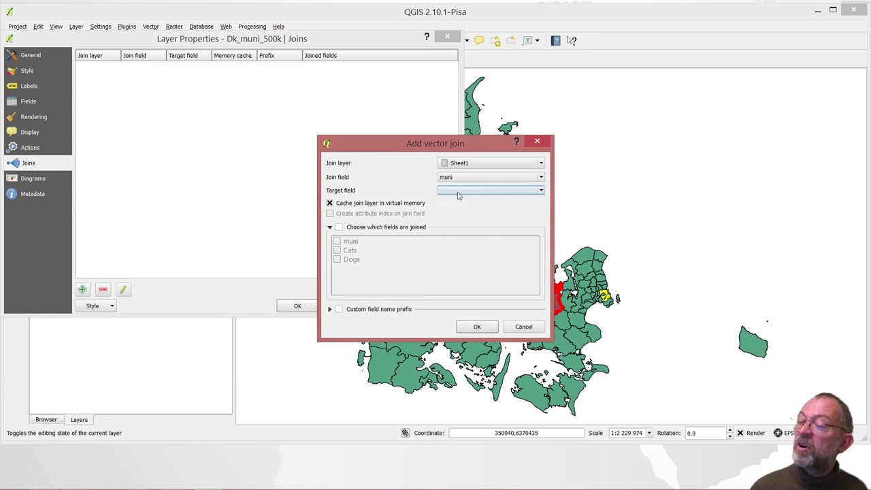
{"action": "left_click", "coordinate": [459, 193]}
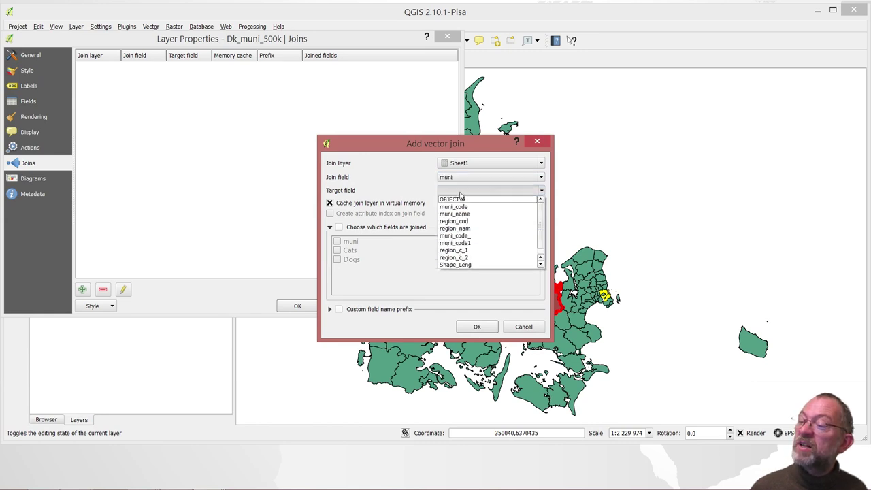
{"action": "left_click", "coordinate": [525, 241]}
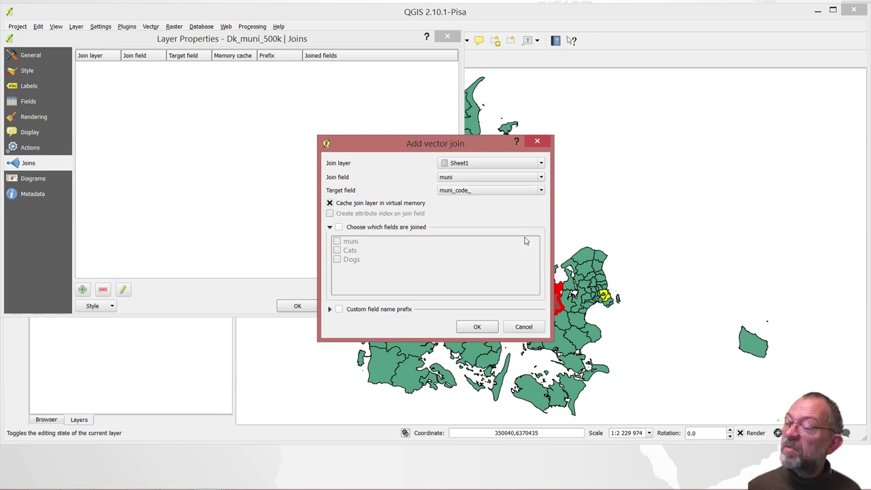
{"action": "left_click", "coordinate": [482, 327]}
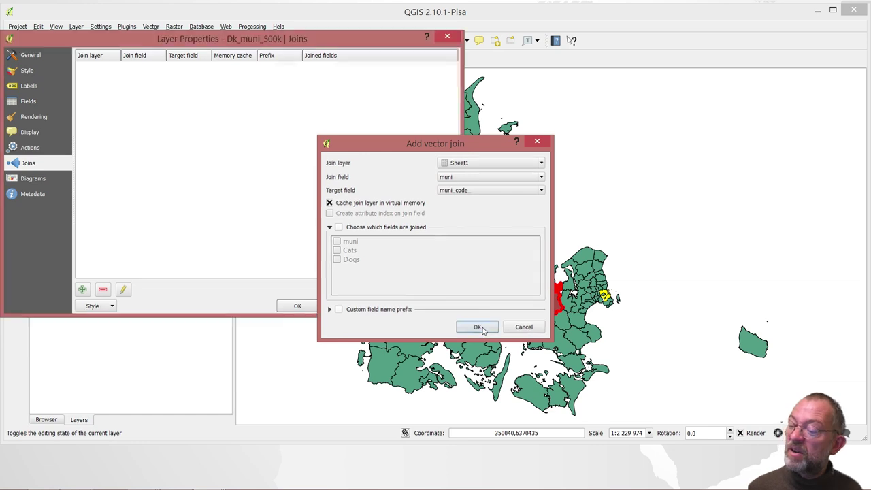
{"action": "left_click", "coordinate": [298, 306]}
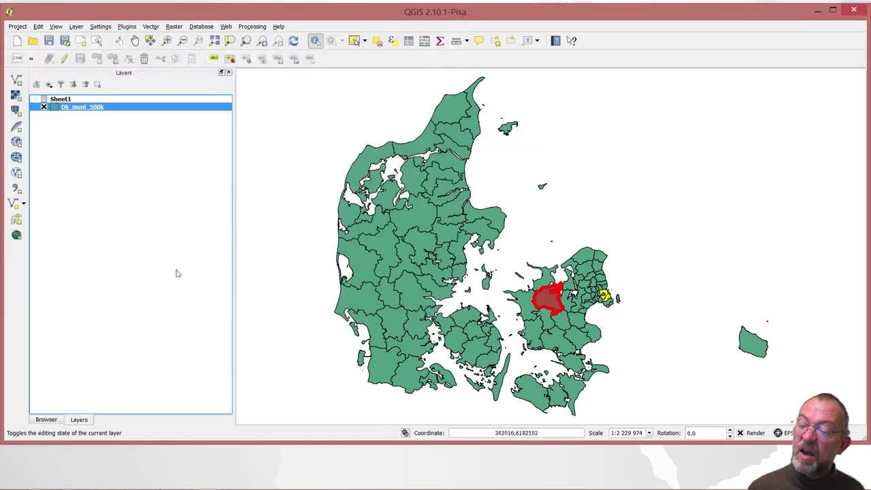
{"action": "right_click", "coordinate": [92, 108]}
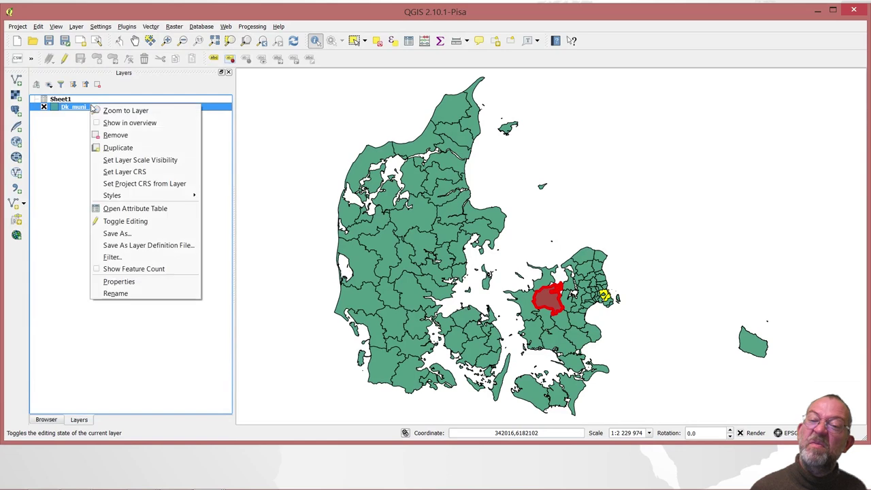
{"action": "left_click", "coordinate": [115, 211]}
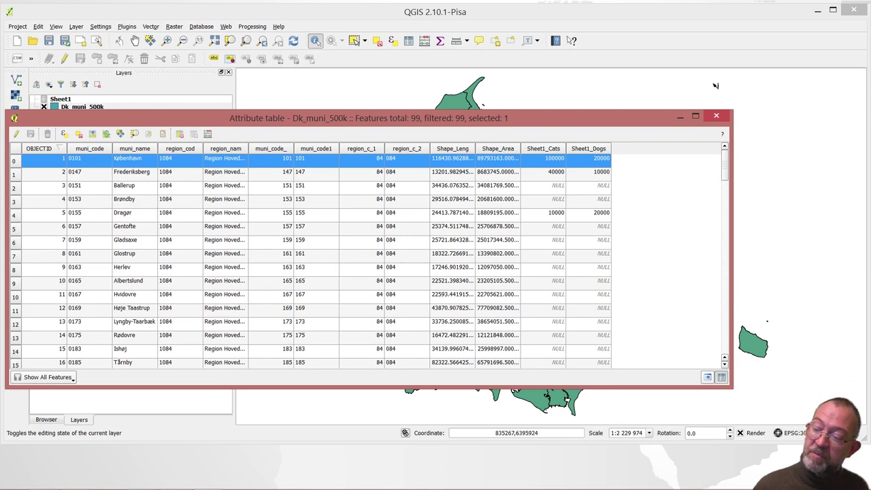
{"action": "left_click", "coordinate": [716, 116]}
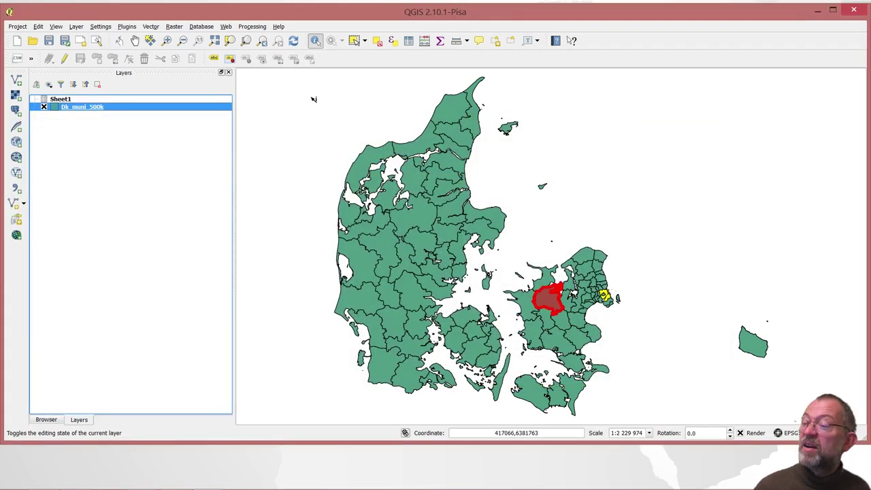
Switch Dk_muni_500k's style to a Graduated Blues renderer and start an expression for its column
{"action": "right_click", "coordinate": [77, 115]}
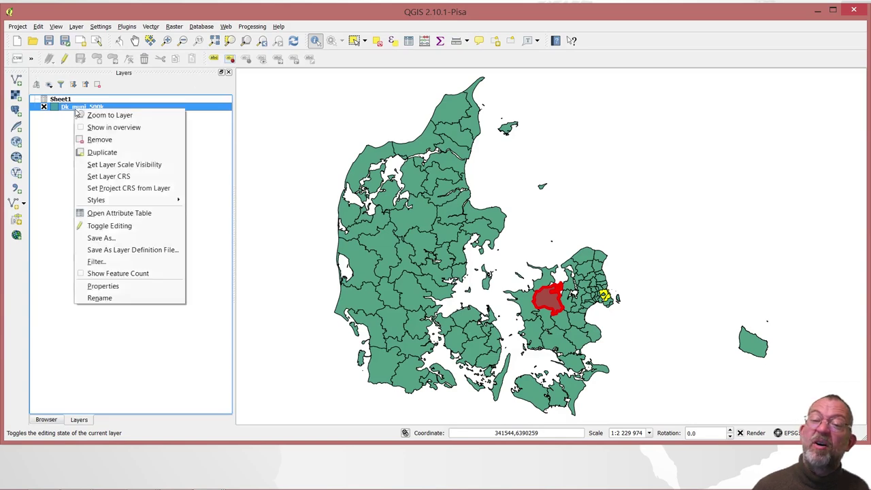
{"action": "left_click", "coordinate": [103, 286]}
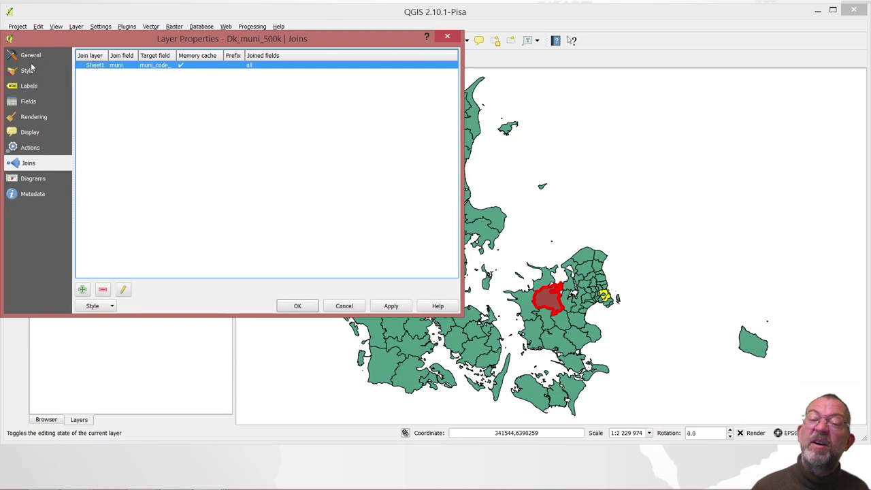
{"action": "left_click", "coordinate": [29, 70]}
{"action": "left_click", "coordinate": [119, 54]}
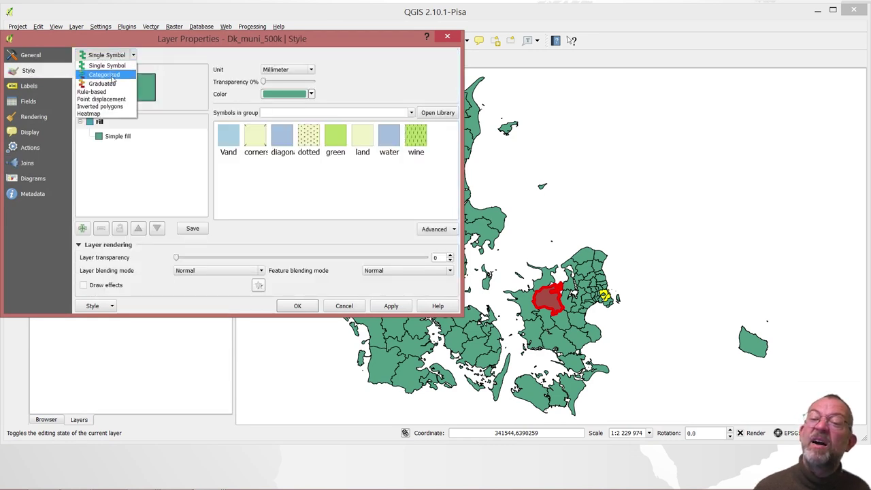
{"action": "left_click", "coordinate": [109, 84]}
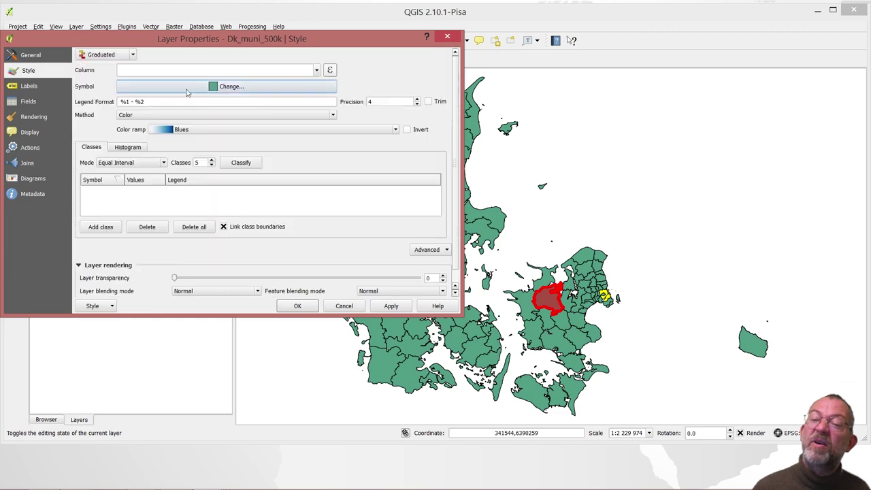
{"action": "left_click", "coordinate": [330, 70]}
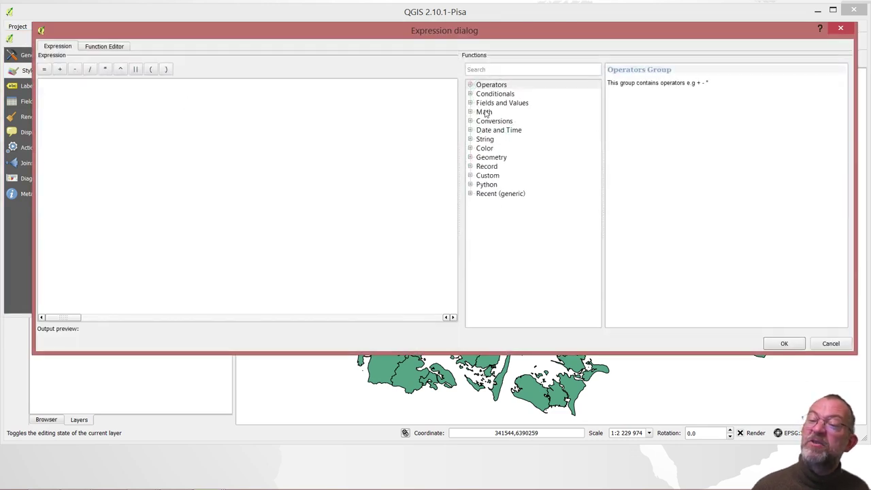
Set the classification expression to "Sheet1_Cats" / "Sheet1_Dogs"
{"action": "left_click", "coordinate": [470, 103]}
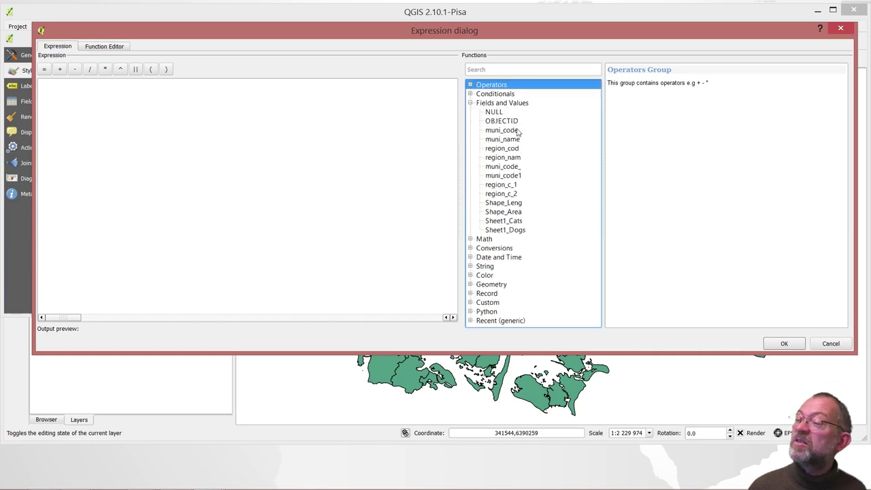
{"action": "double_click", "coordinate": [502, 222]}
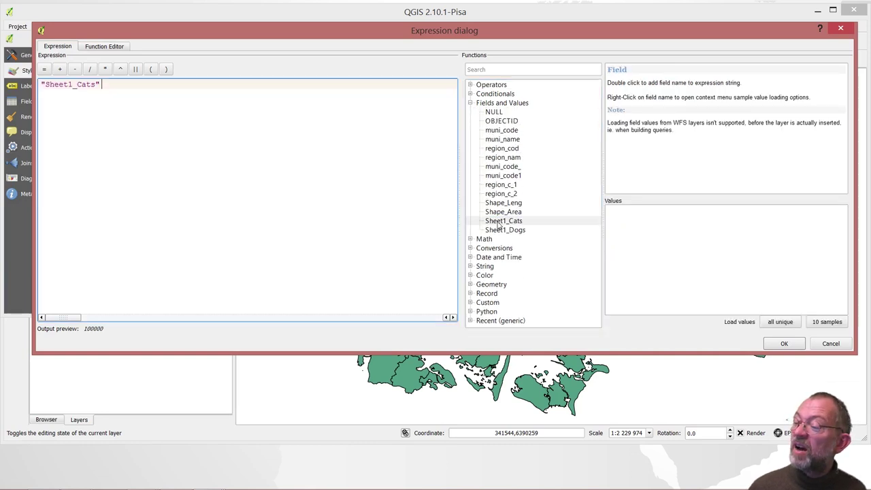
{"action": "double_click", "coordinate": [89, 68]}
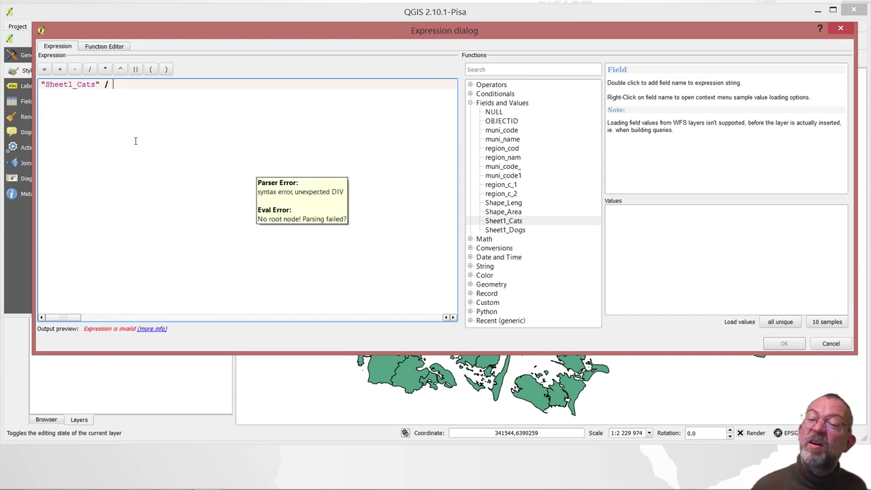
{"action": "left_click", "coordinate": [490, 231]}
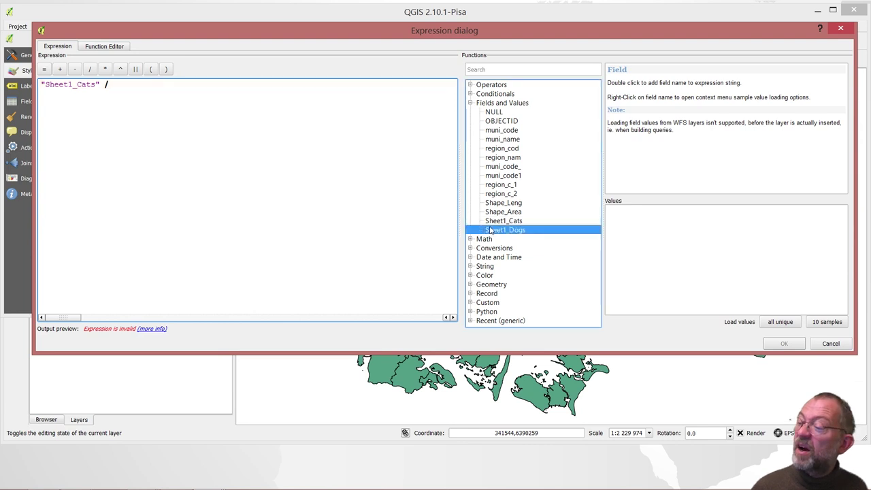
{"action": "double_click", "coordinate": [491, 231]}
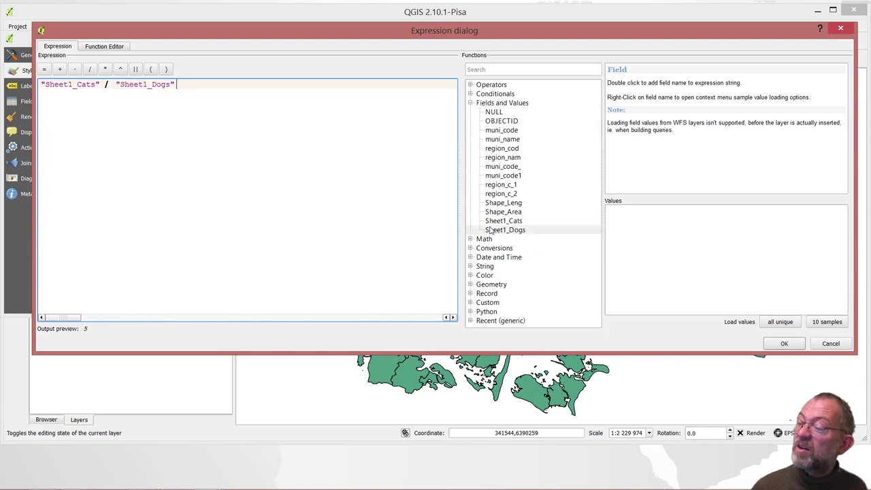
{"action": "left_click", "coordinate": [780, 344]}
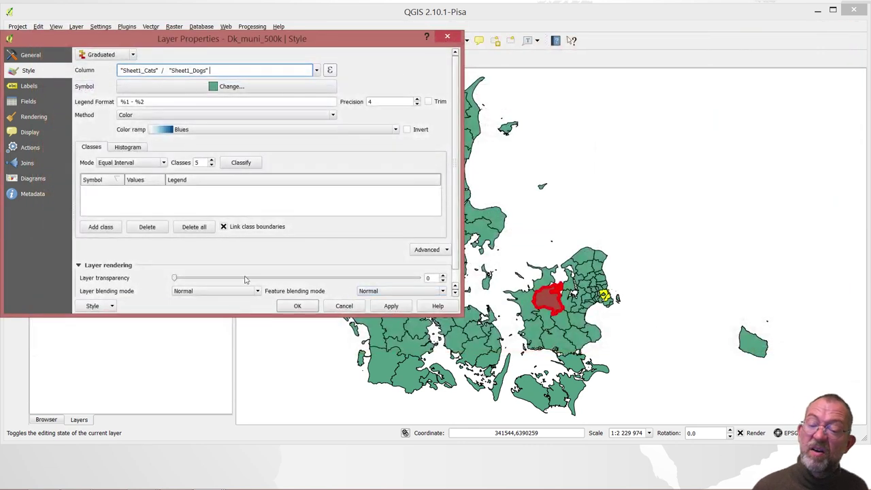
Apply five Equal Interval Blues classes from 0.5 to 5.0, clear the selection, and switch windows
{"action": "left_click", "coordinate": [241, 162]}
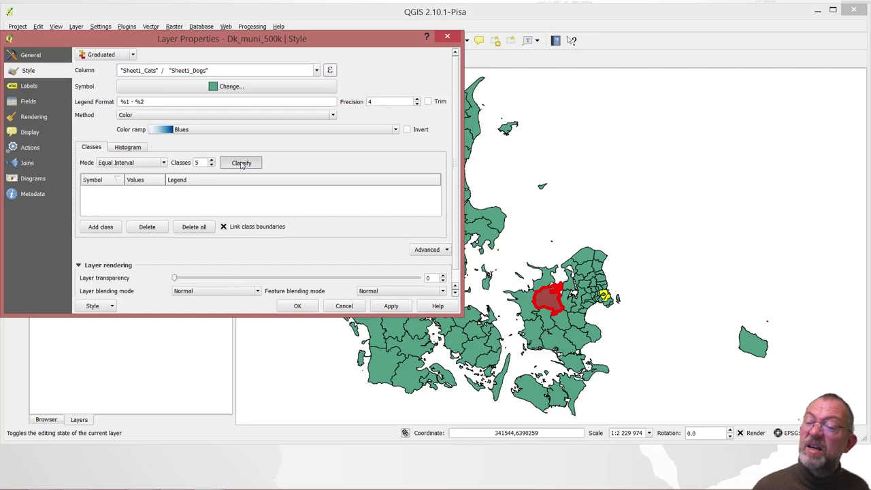
{"action": "left_click", "coordinate": [286, 307]}
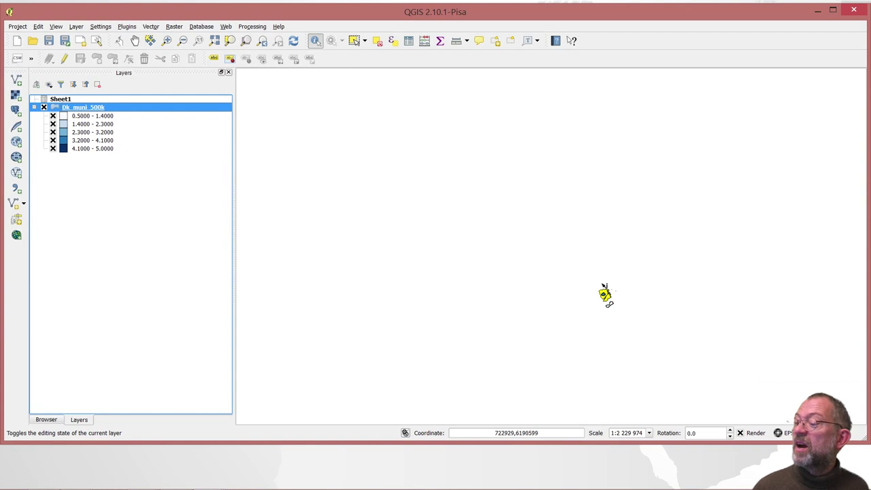
{"action": "left_click", "coordinate": [379, 42]}
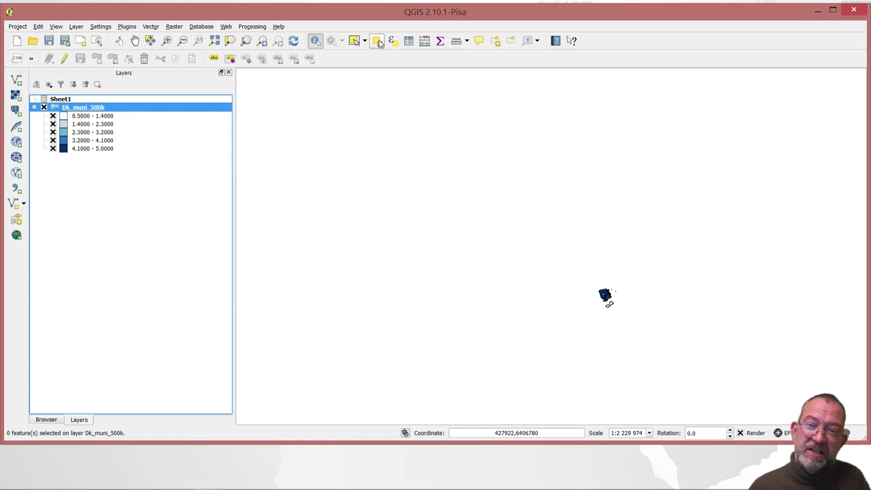
{"action": "key", "text": "alt+Tab"}
{"action": "key", "text": "alt+Tab"}
{"action": "key", "text": "alt+Tab"}
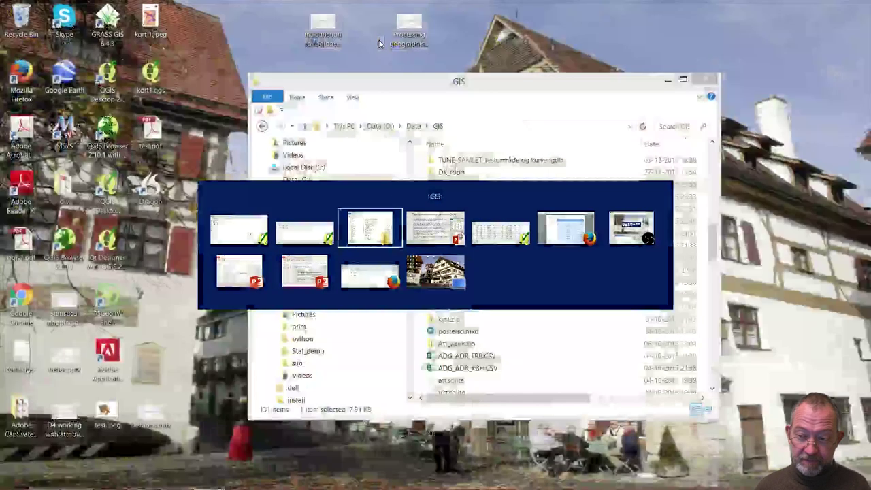